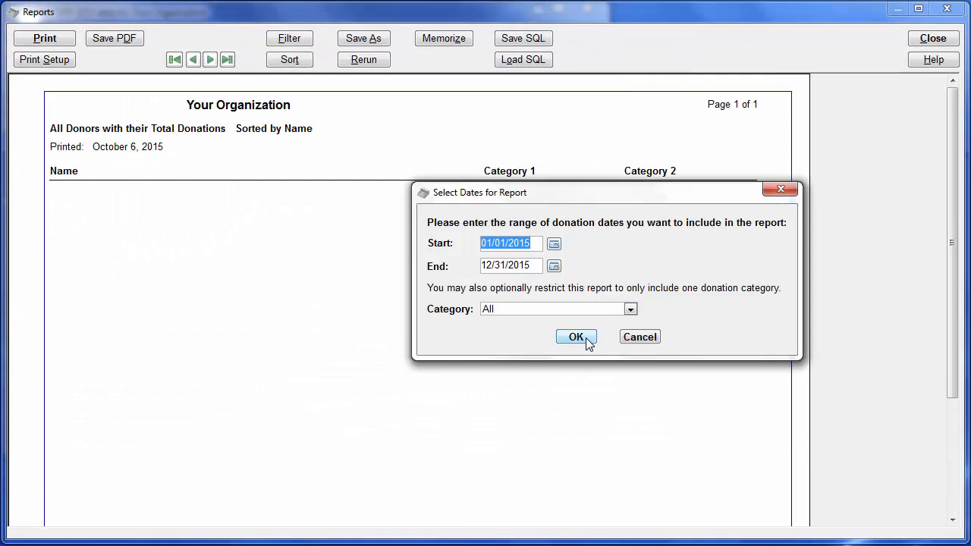
Generate the donor totals report for donations from 01/01/2015 to 12/31/2015, including all categories
click(576, 336)
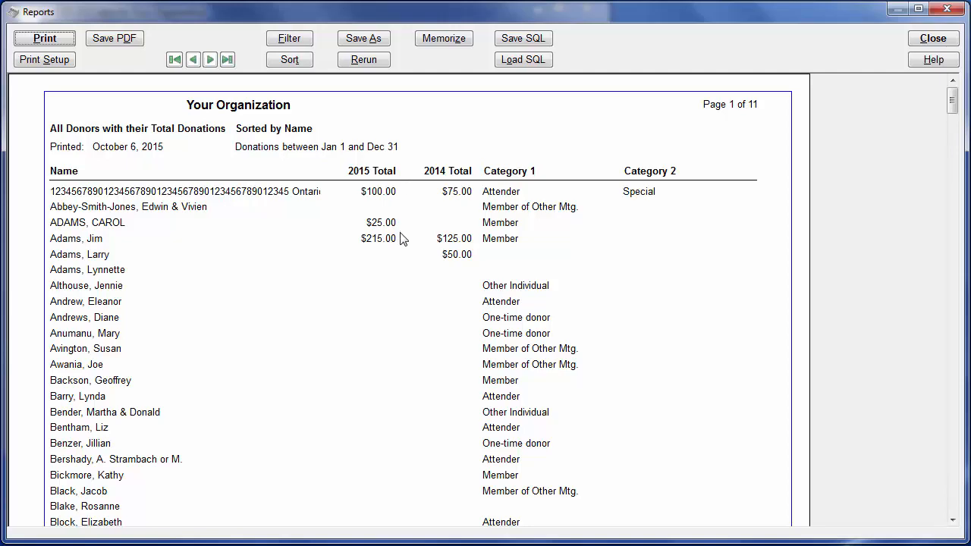
Try to filter the donor report with the expression amount >= $100
click(298, 42)
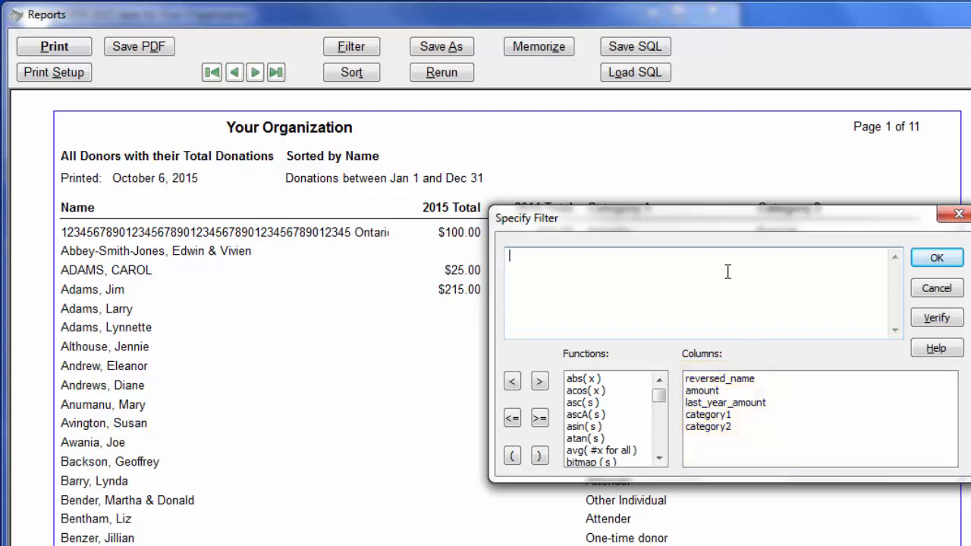
drag(756, 224, 759, 301)
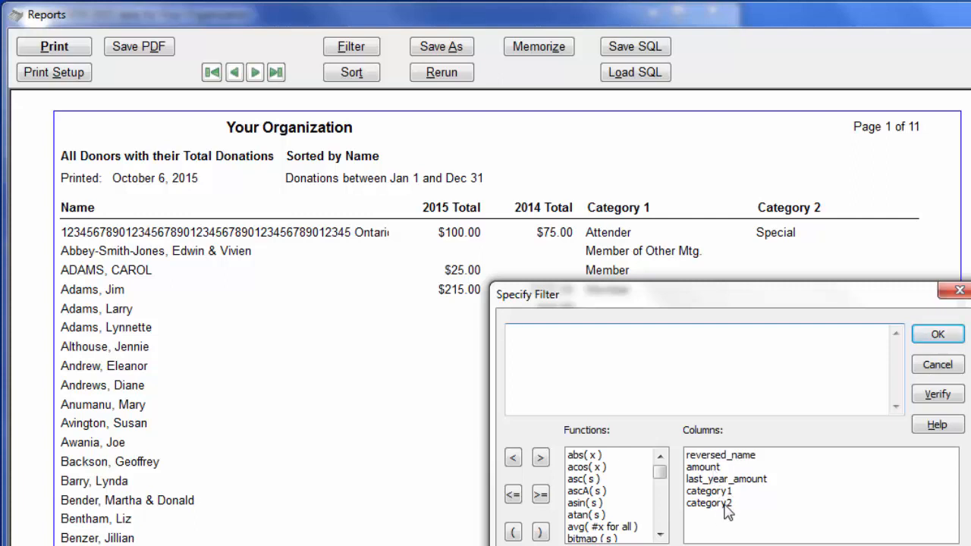
click(717, 468)
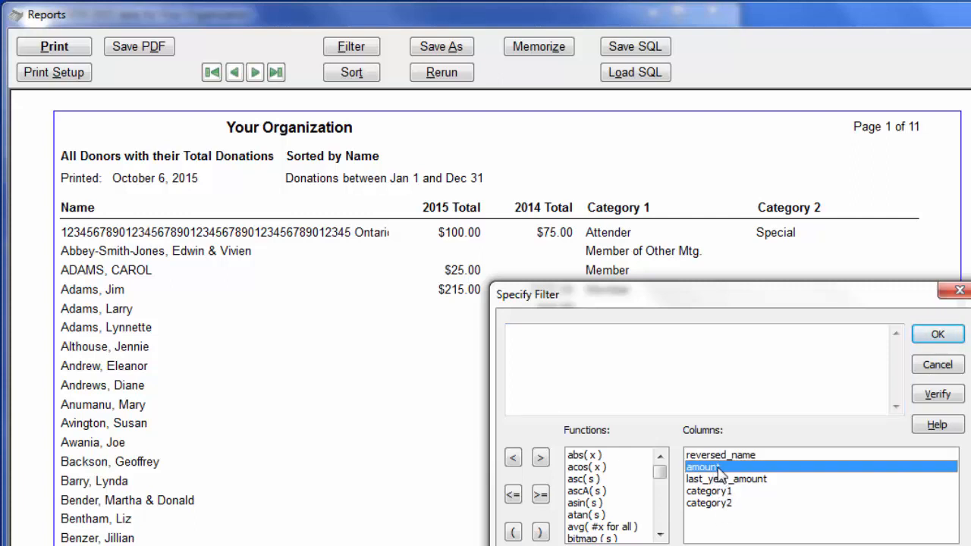
double_click(717, 468)
text(>)
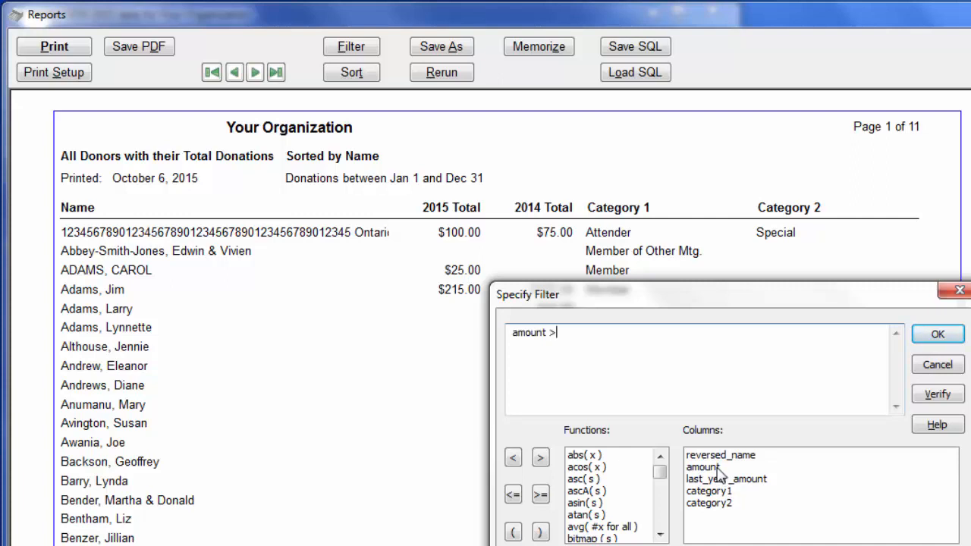
text(= 100)
click(566, 332)
text($)
click(946, 337)
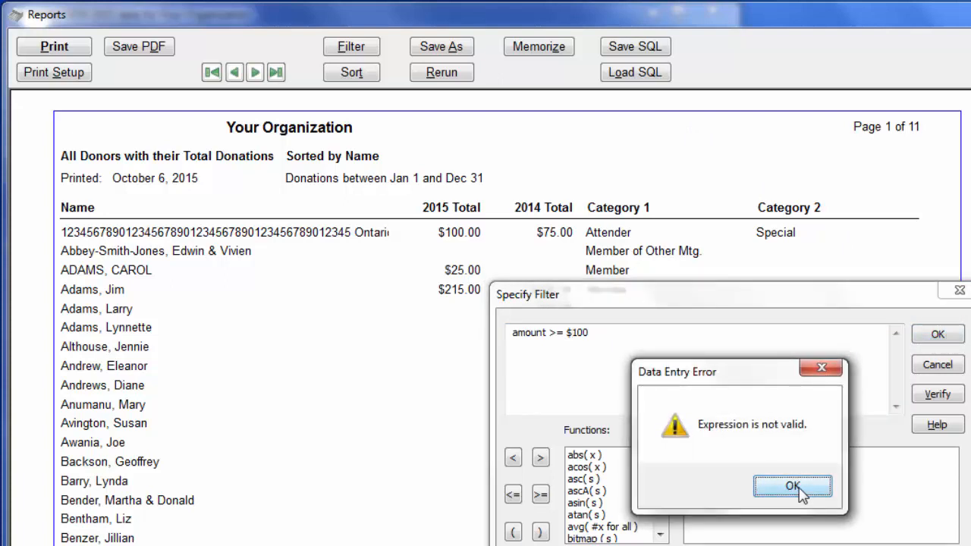
Correct the filter expression to amount >= 100 without the dollar sign and apply it
click(792, 486)
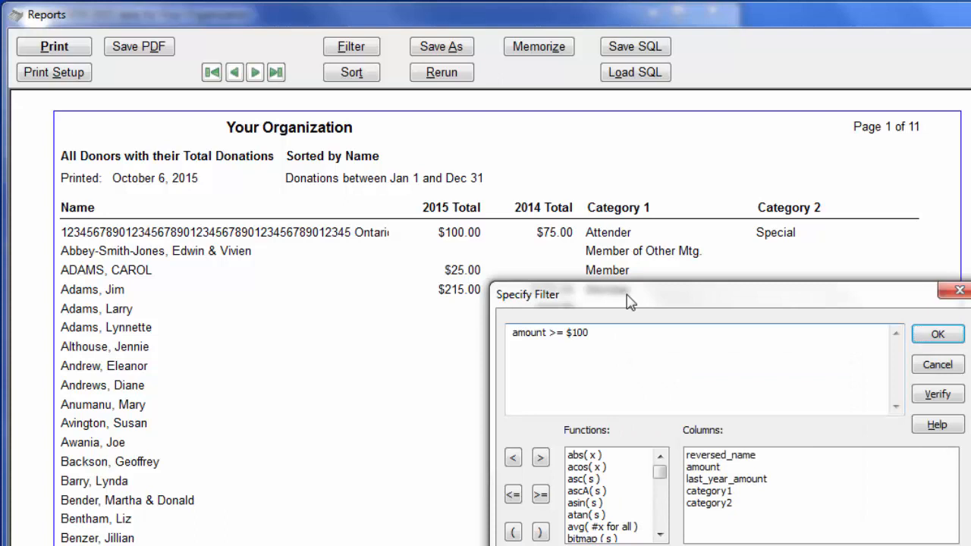
key(BackSpace)
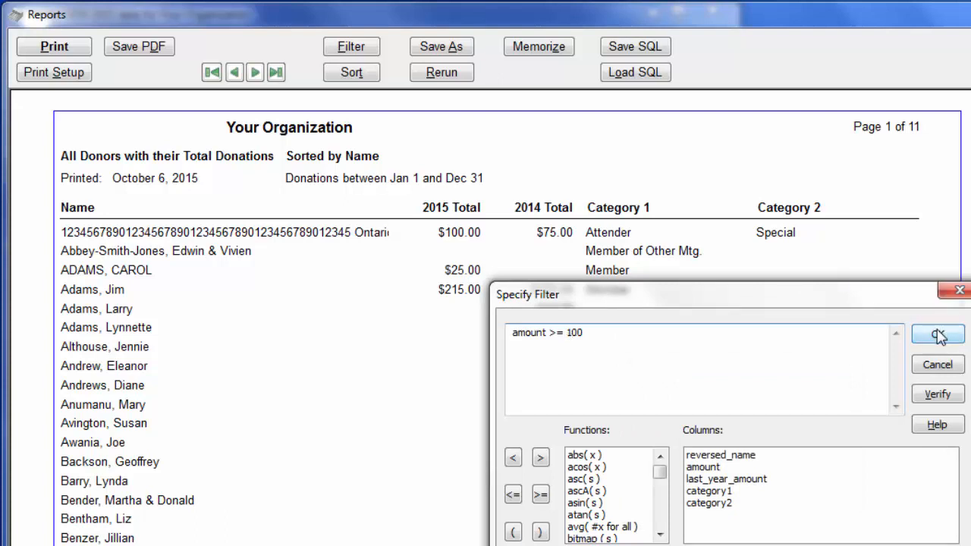
click(938, 335)
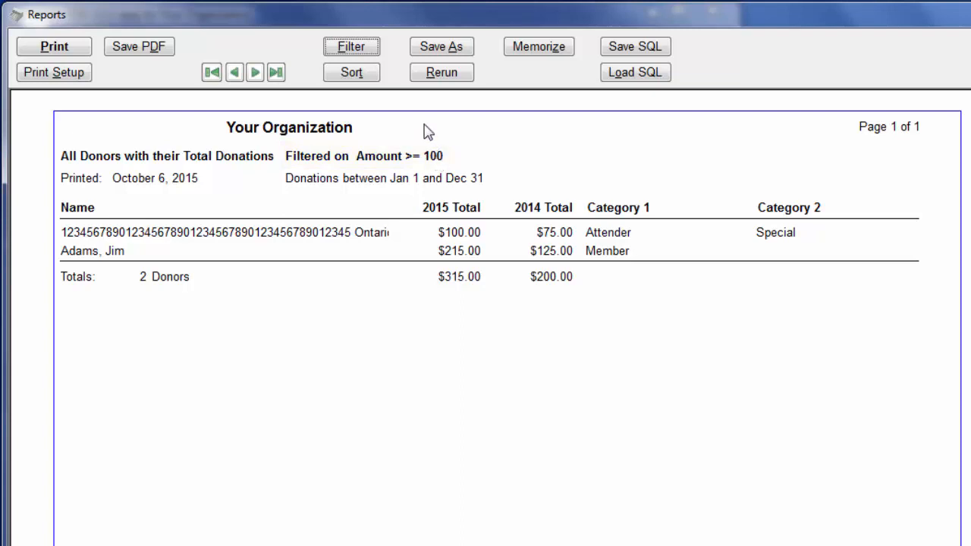
Replace the report filter with reversed_name < "B", verify the expression, and apply it
click(351, 47)
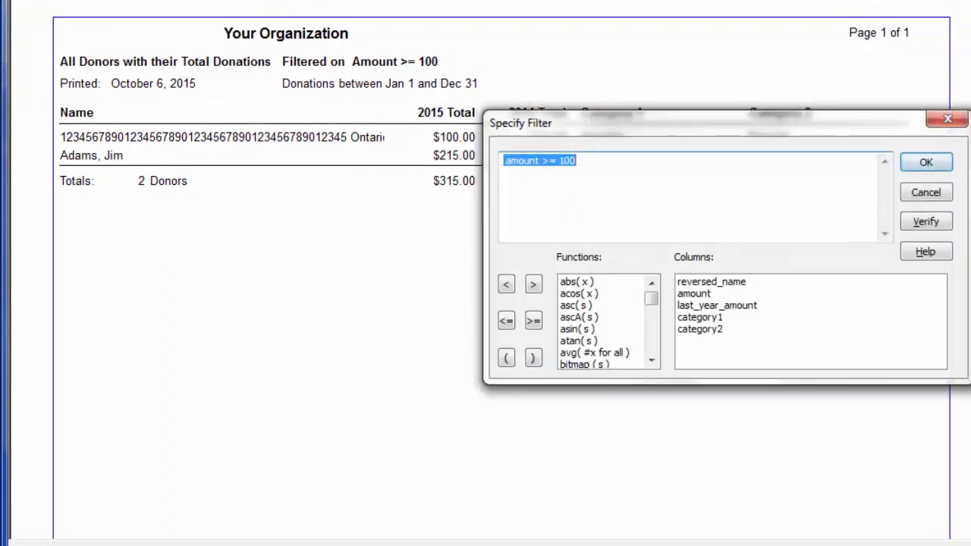
key(Delete)
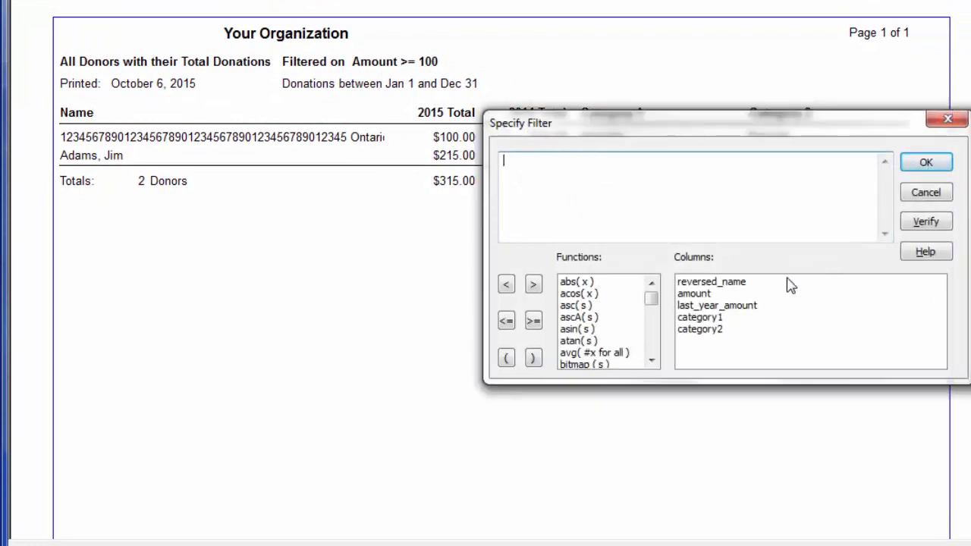
double_click(763, 282)
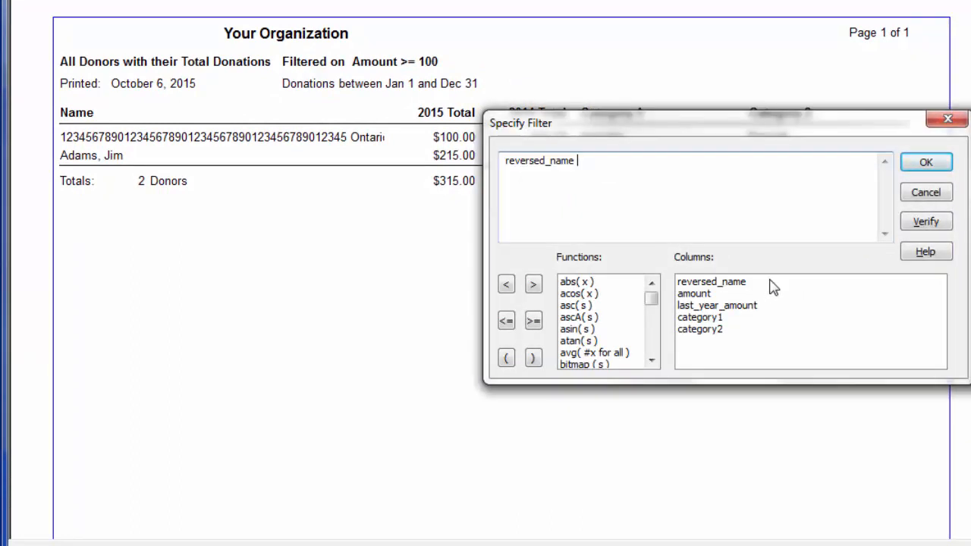
text(< "B")
click(926, 222)
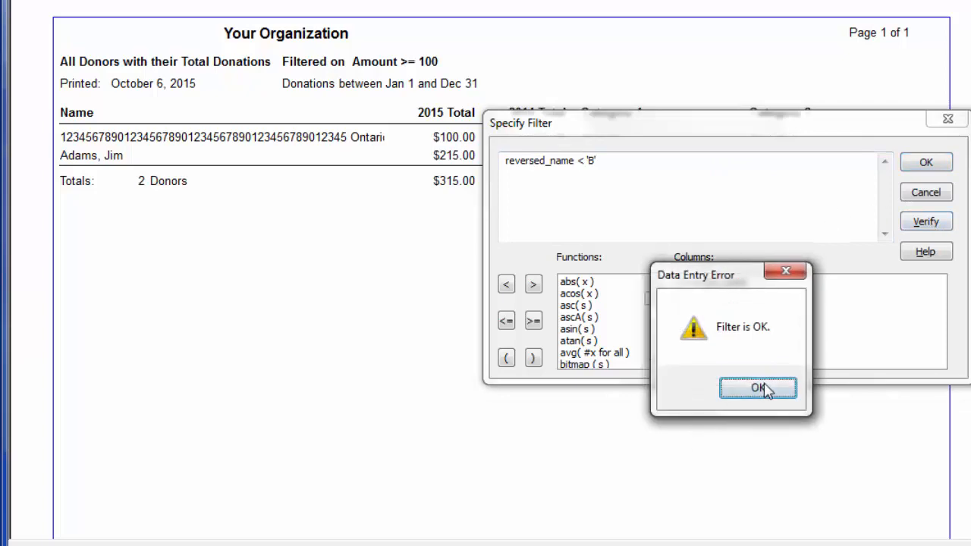
click(762, 389)
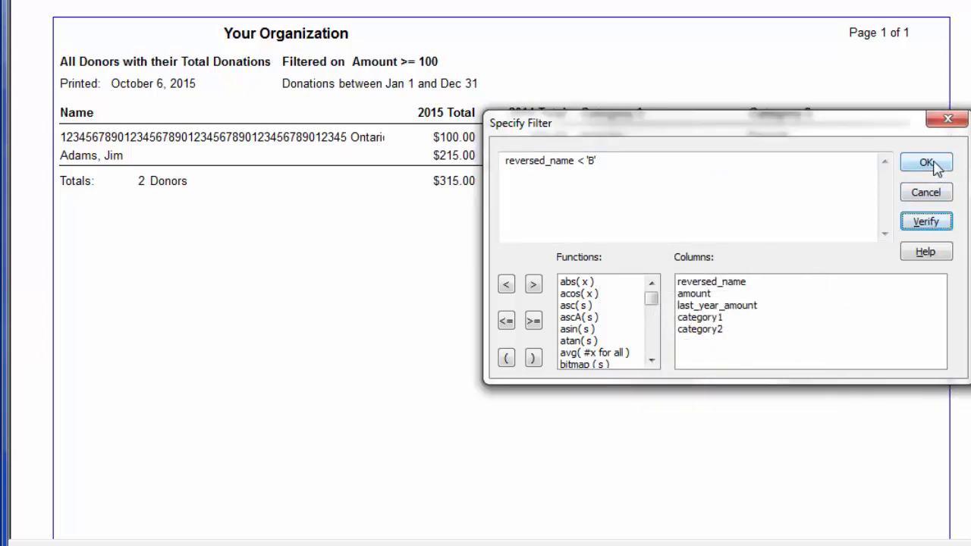
click(927, 163)
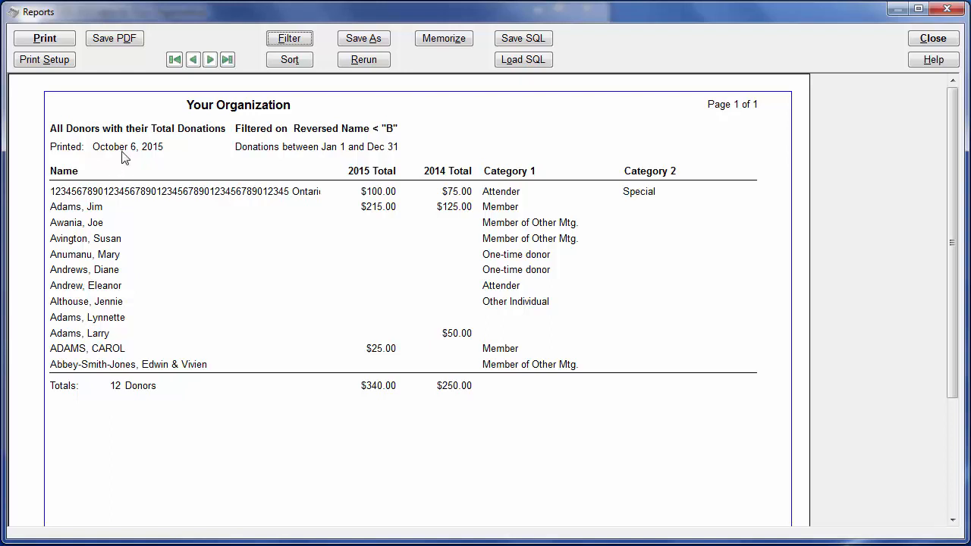
Replace the filter expression with category1 = "Member", keeping the report's category columns in view
click(290, 40)
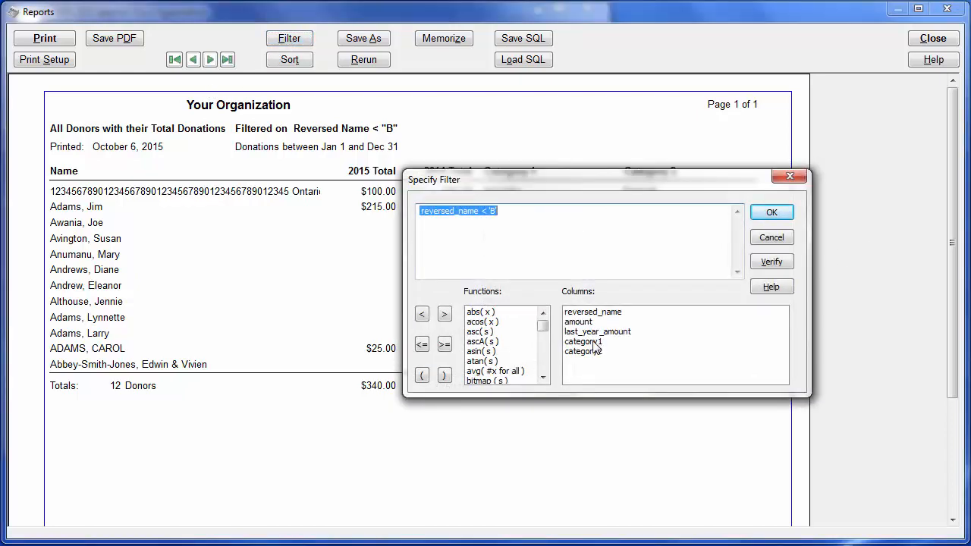
drag(644, 182, 690, 315)
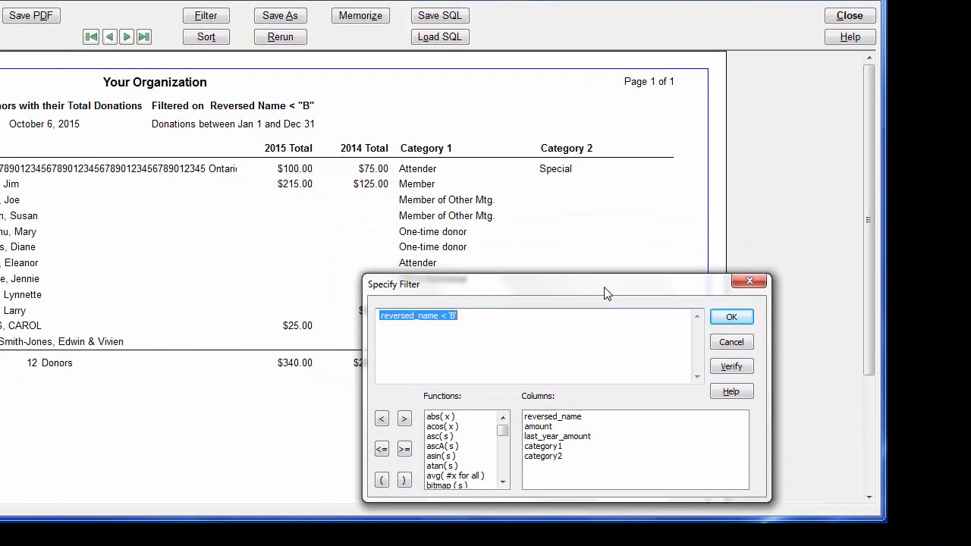
drag(607, 293, 606, 322)
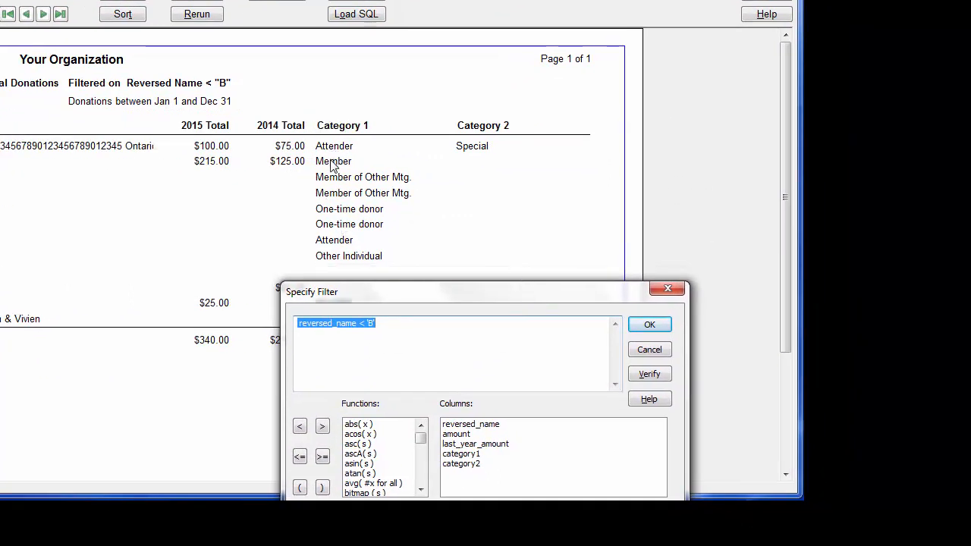
click(490, 453)
double_click(490, 453)
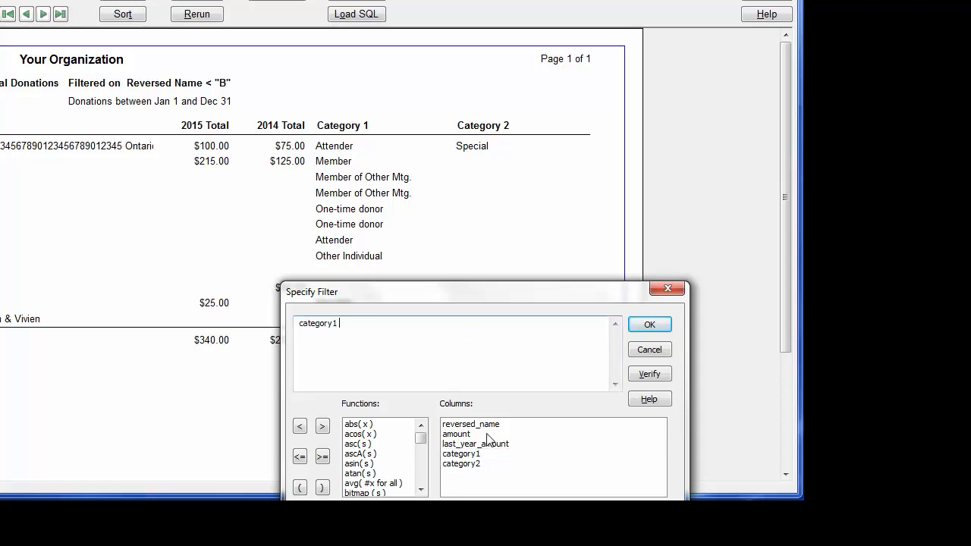
text(= "Me,b)
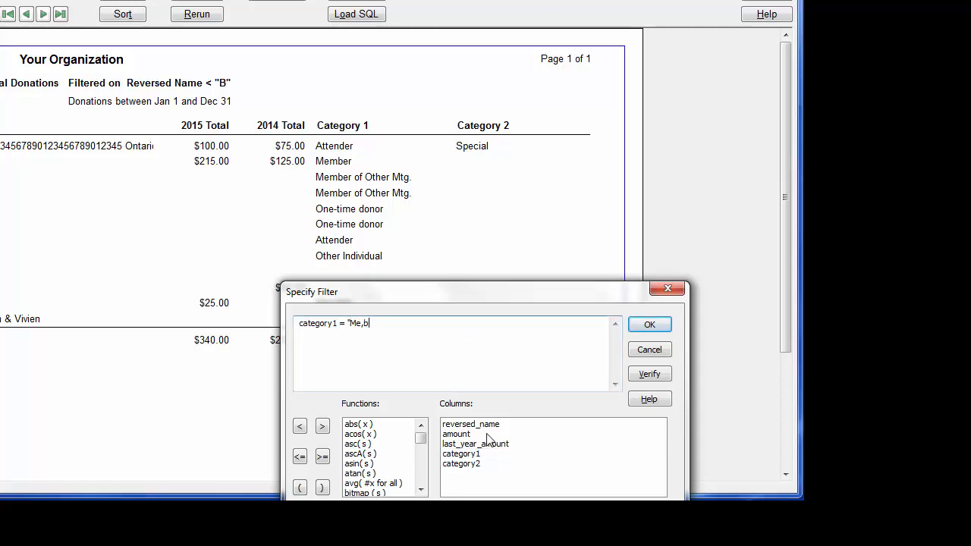
text(er")
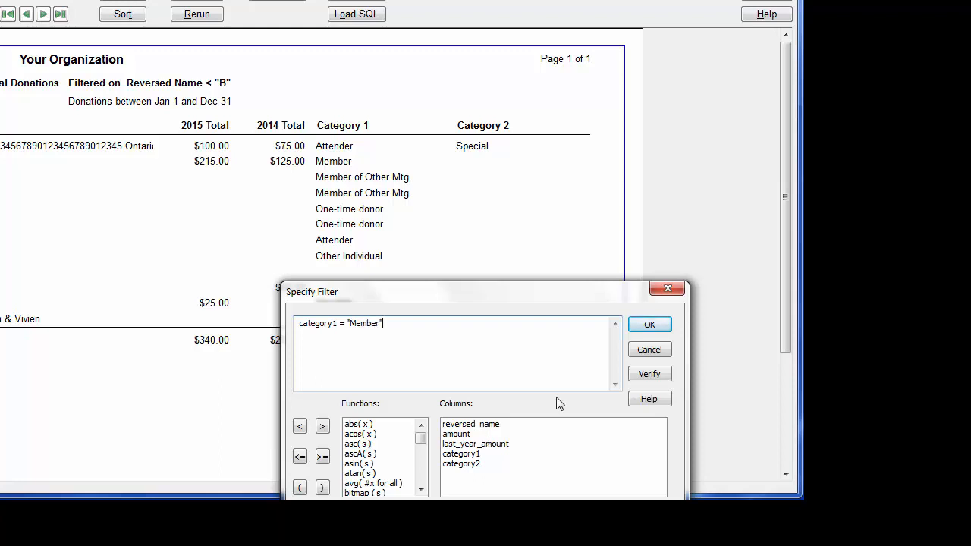
Change the category value in the filter to lowercase "member" and apply it
click(357, 323)
key(BackSpace)
text(m)
click(649, 324)
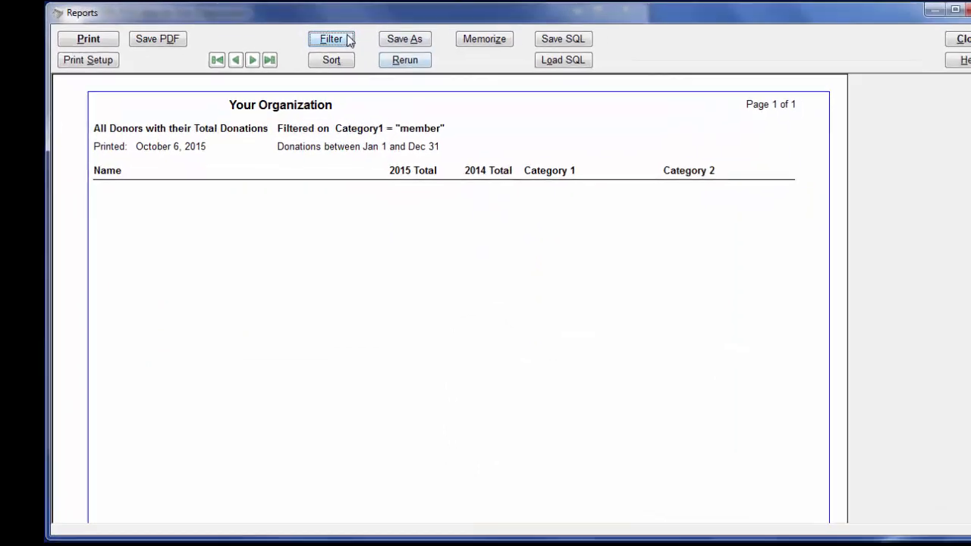
Capitalize the filter's category value so it reads category1 = "Member" and apply it
click(318, 77)
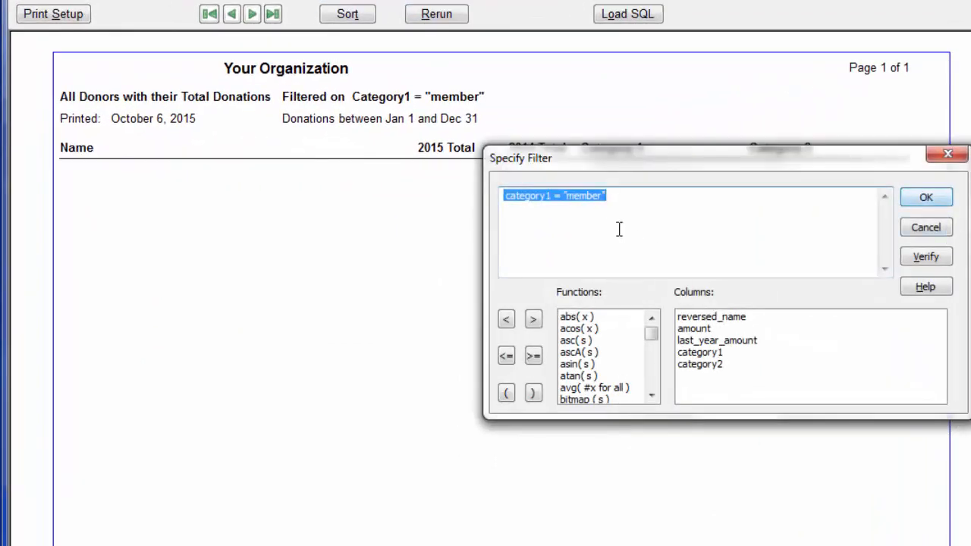
click(571, 195)
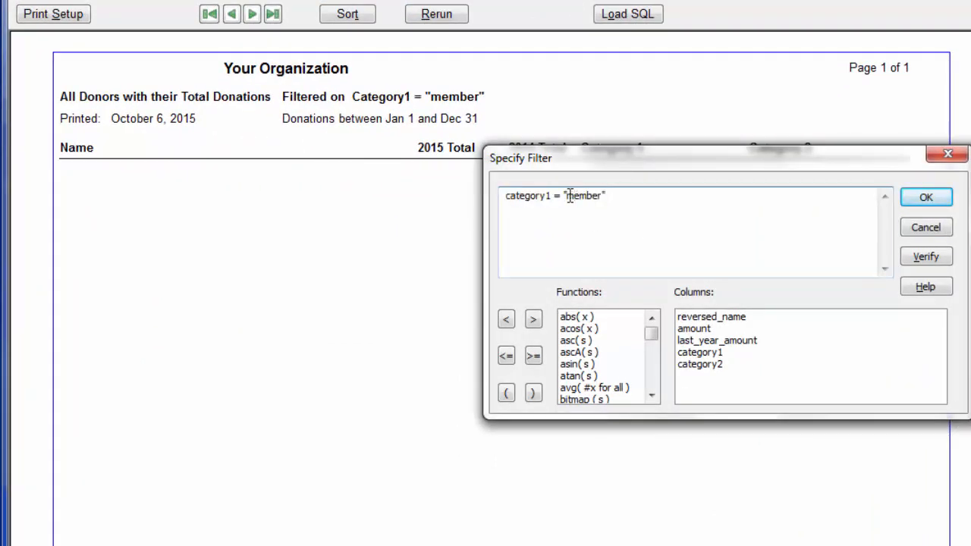
key(BackSpace)
text(M)
click(916, 201)
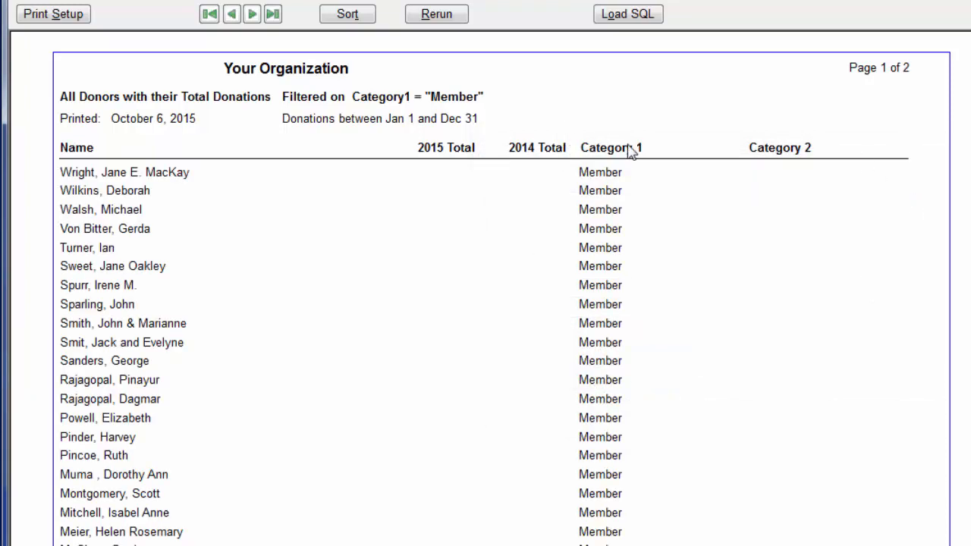
Extend the filter to category1 = "Member" or category1 = "Attender" and apply it
drag(949, 166, 939, 85)
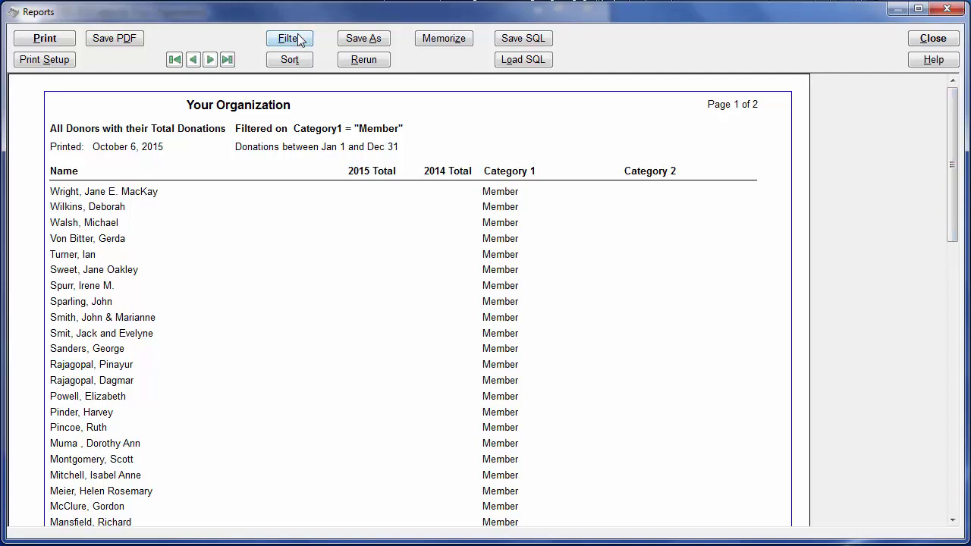
click(298, 40)
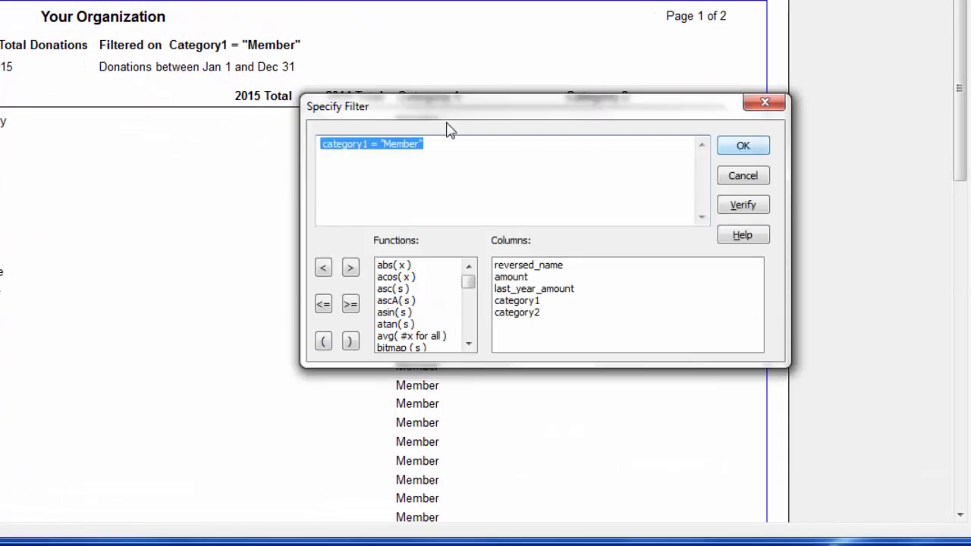
click(436, 145)
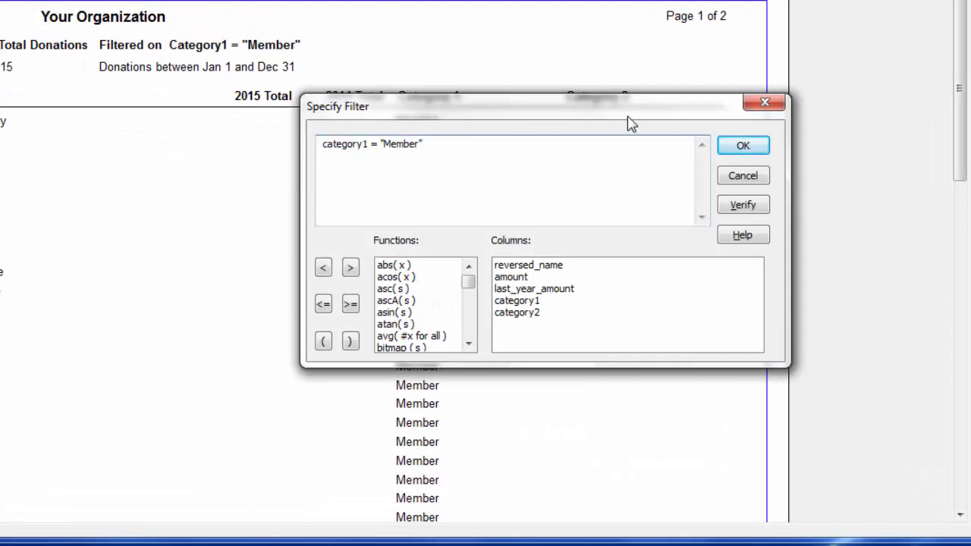
text(or)
double_click(545, 302)
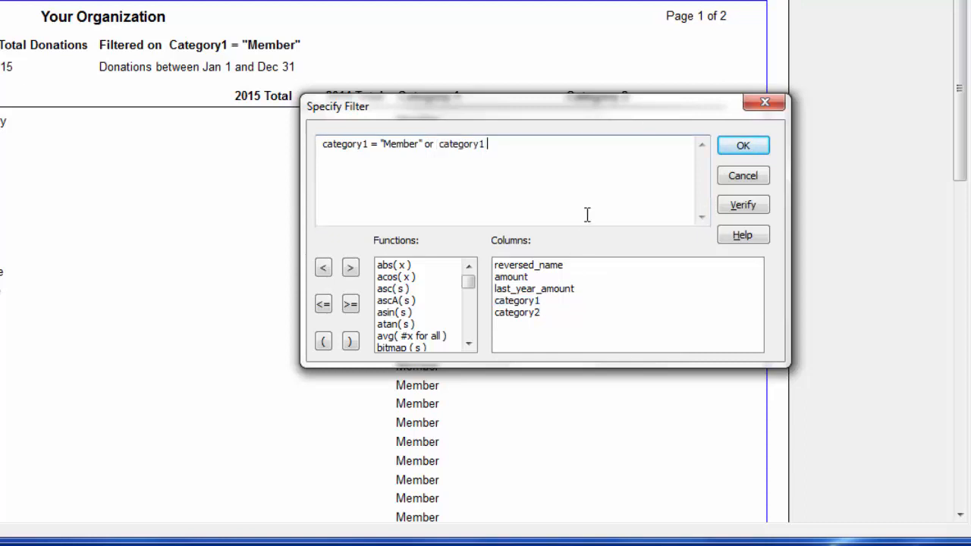
text(= "Attender")
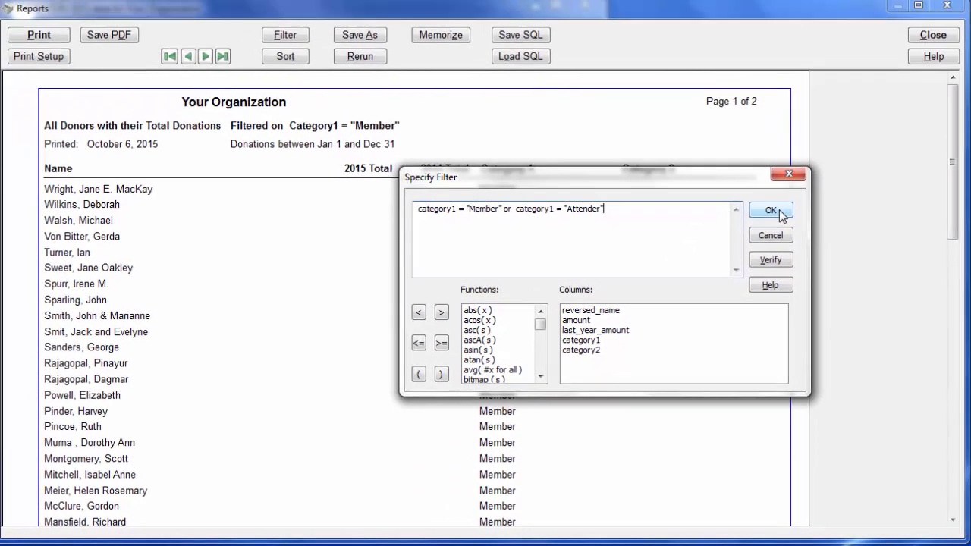
click(766, 180)
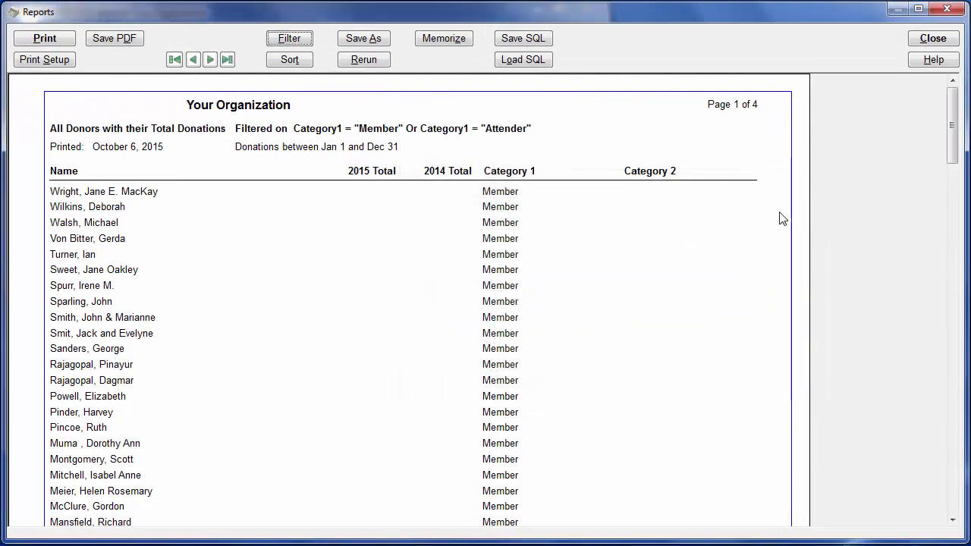
Change the start of the filter expression to category1 in ("Member", so the first value opens an in-list
mouse_move(954, 126)
mouse_down()
mouse_move(961, 494)
mouse_move(954, 126)
mouse_up()
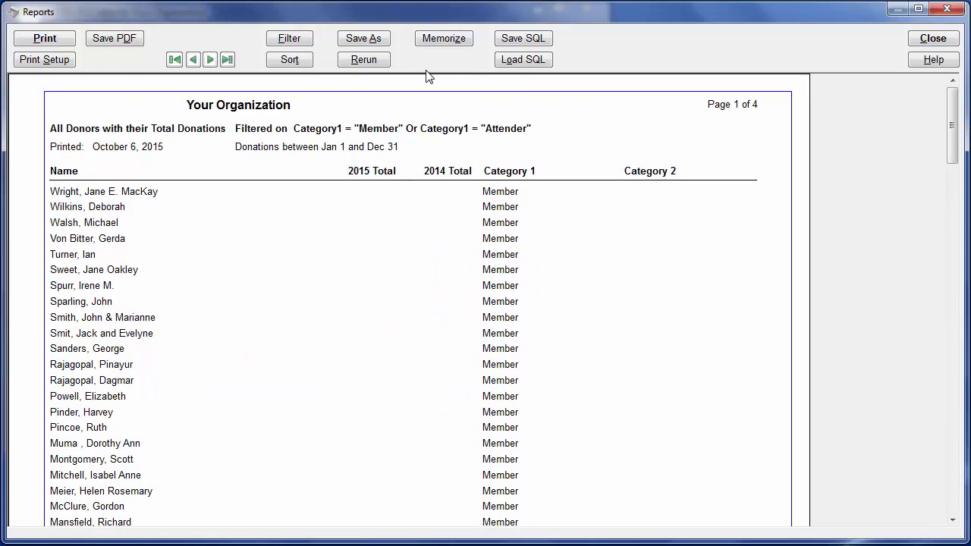
click(301, 44)
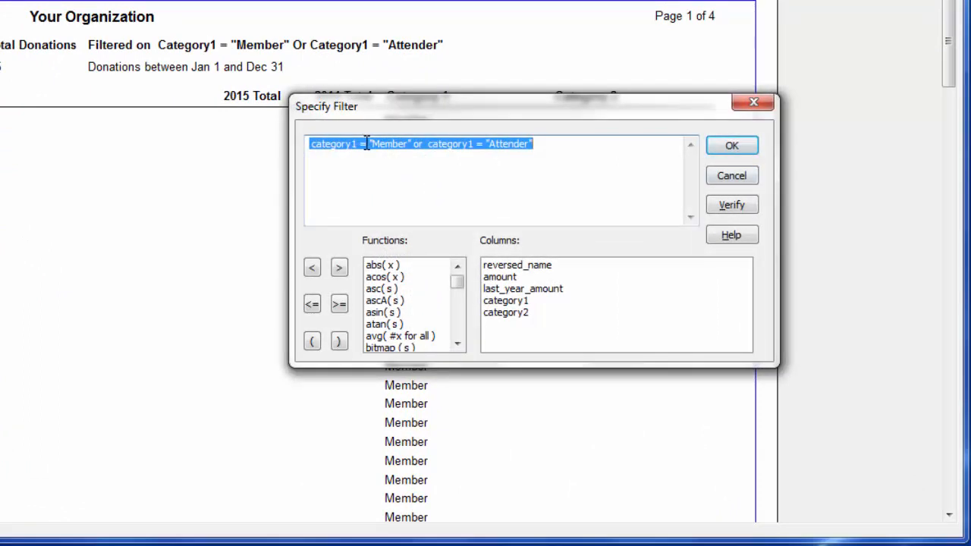
click(368, 143)
key(BackSpace)
text(in ()
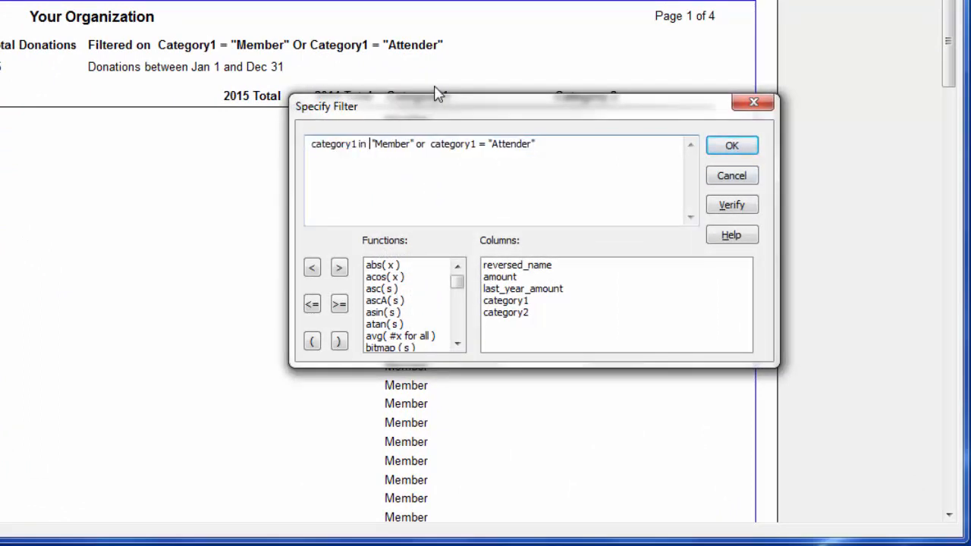
key(Delete)
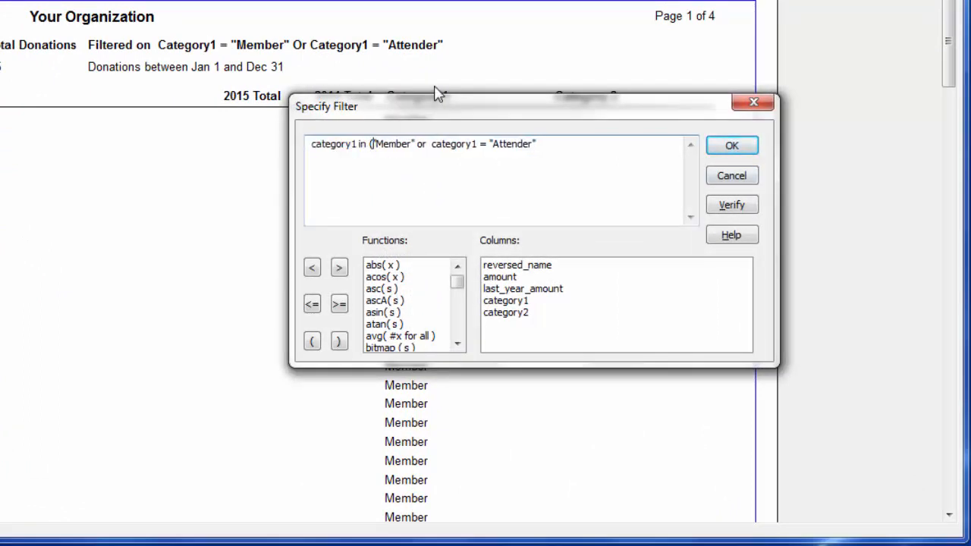
key(Right)
key(Right)
key(Right)
key(Right)
key(Right)
text(,)
key(Right)
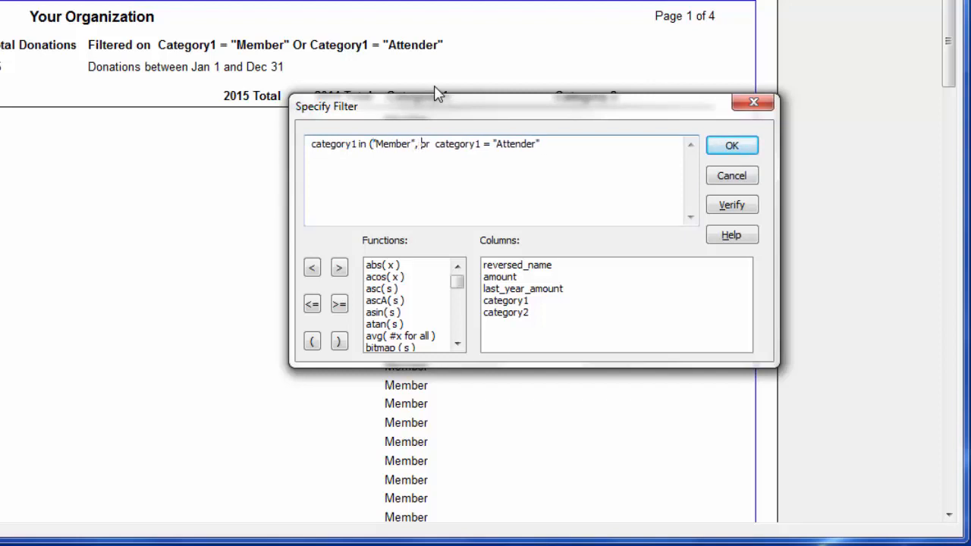
Remove or category1 = before "Attender", complete the filter as category1 in ("Member", "Attender") and apply it
key(Delete)
key(Delete)
key(Delete)
key(Delete)
key(Delete)
key(Delete)
key(Delete)
key(Delete)
key(Delete)
key(Delete)
key(Delete)
key(Delete)
key(Delete)
key(Delete)
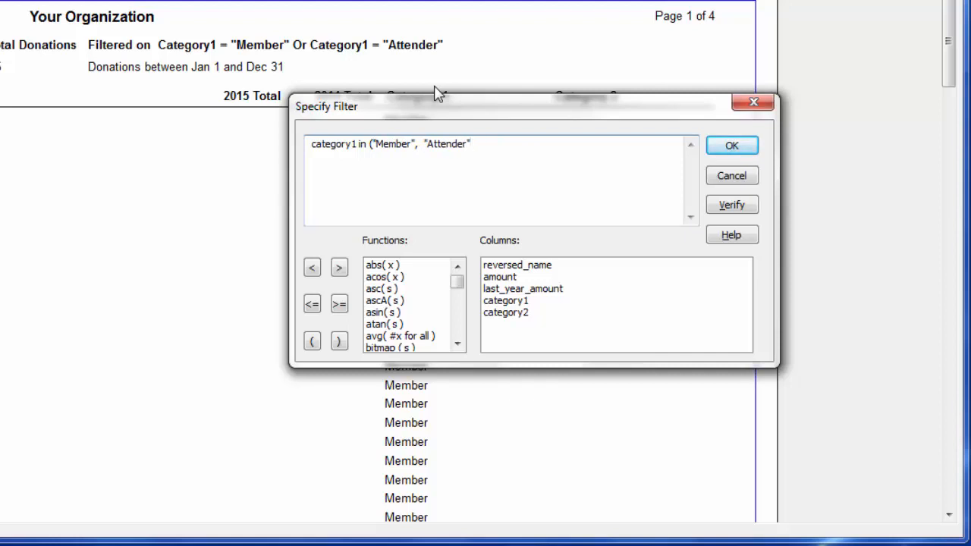
text())
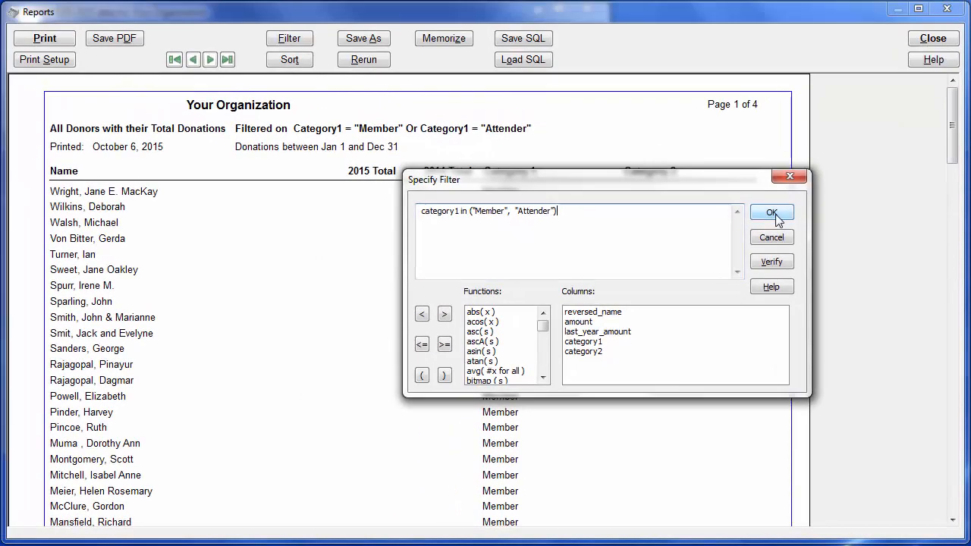
click(736, 149)
mouse_move(951, 125)
mouse_down()
mouse_move(954, 470)
mouse_move(961, 122)
mouse_up()
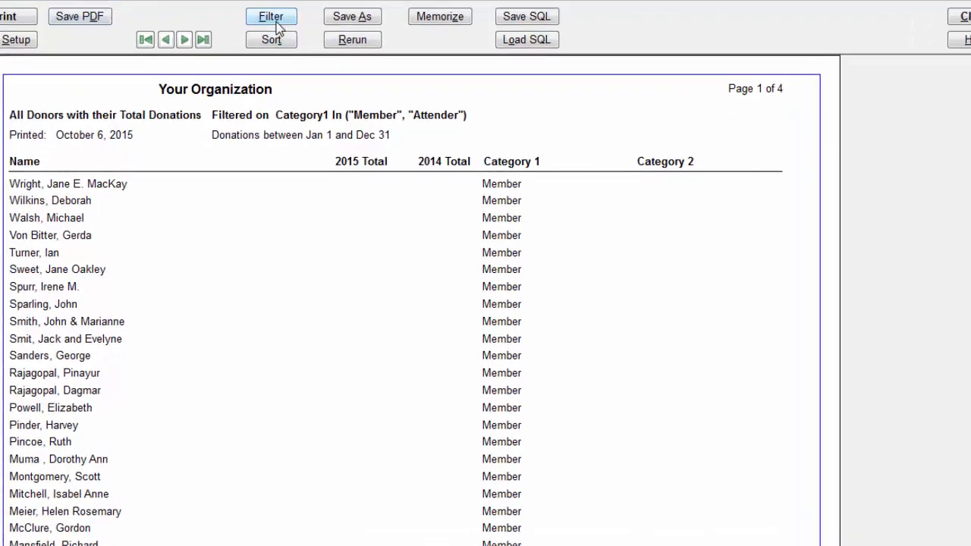
Clear the category filter expression and apply the empty filter to the full donor report
click(275, 20)
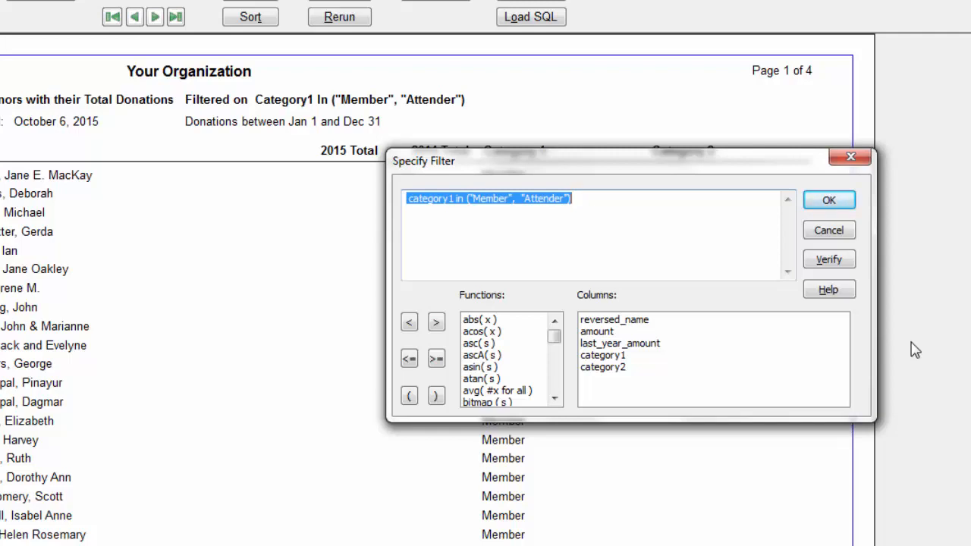
key(Delete)
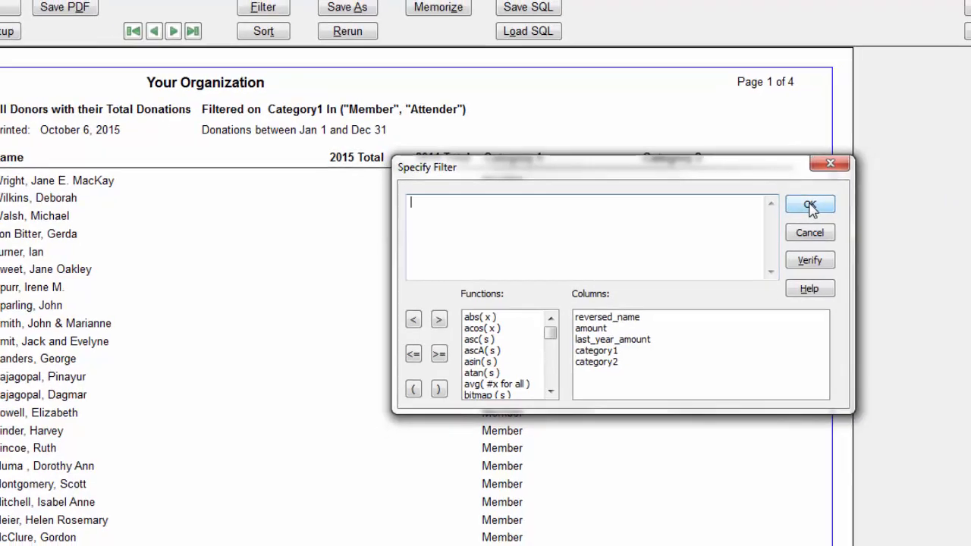
click(828, 200)
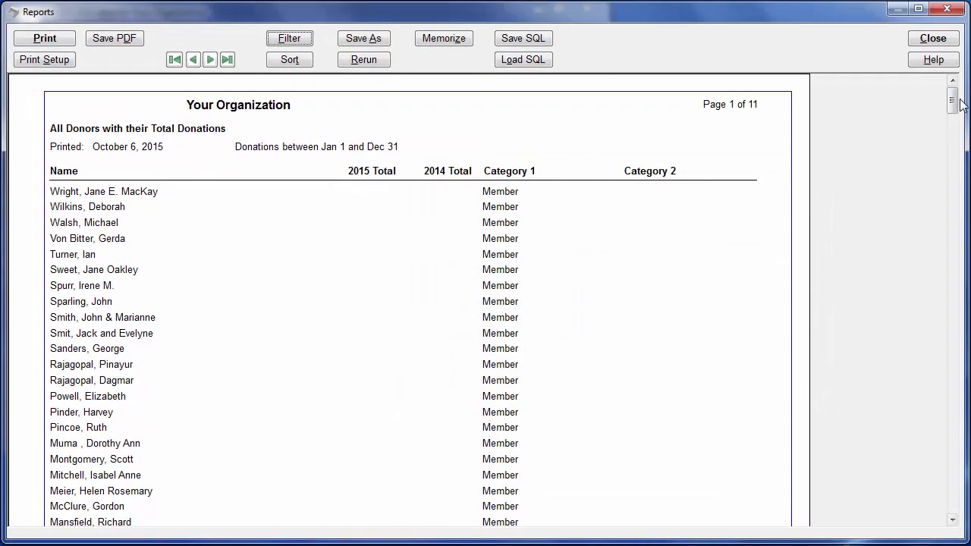
drag(962, 105, 964, 26)
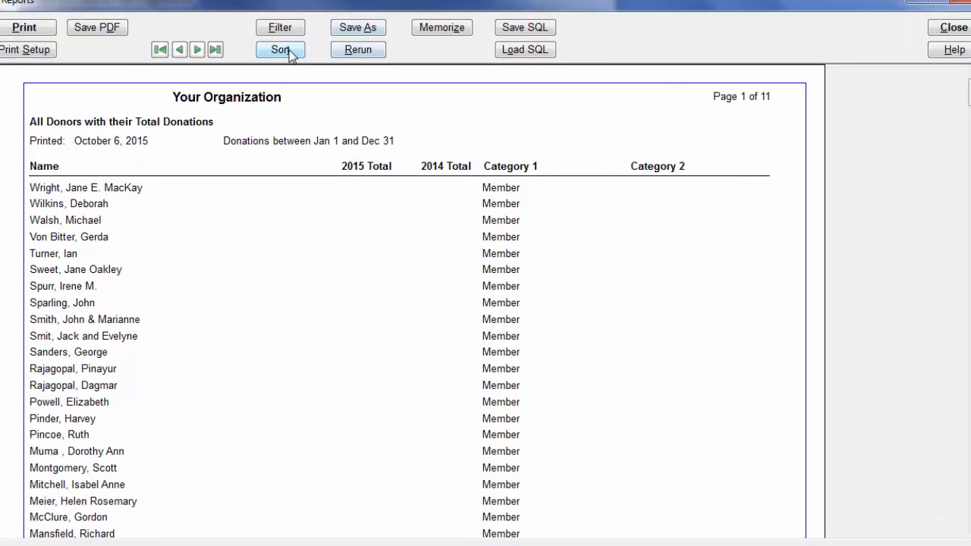
Sort the report by reversed_name in ascending order
click(287, 50)
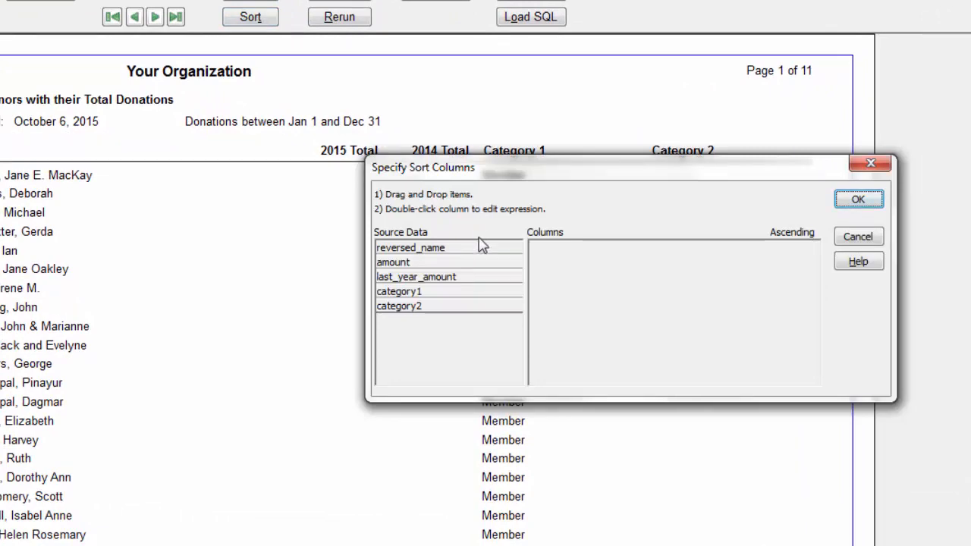
drag(484, 251, 599, 266)
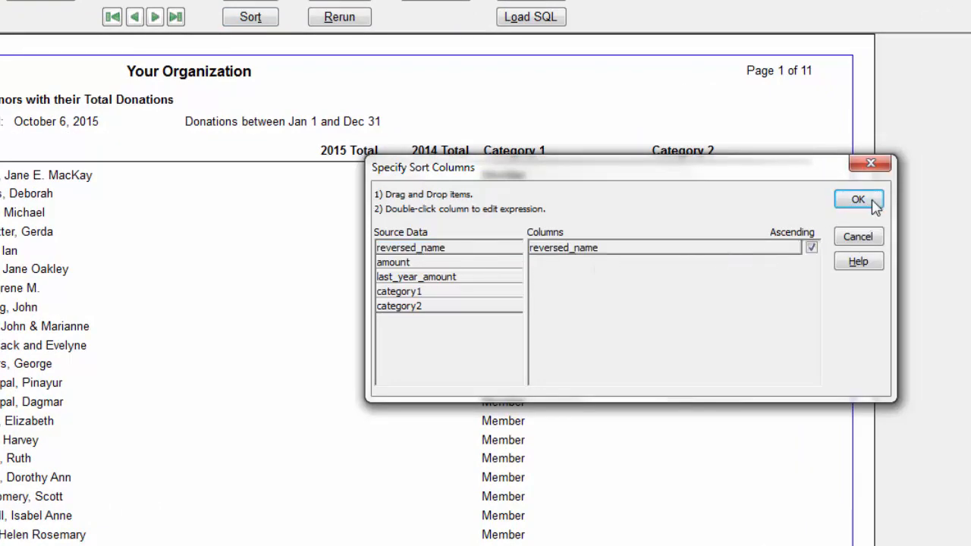
click(872, 204)
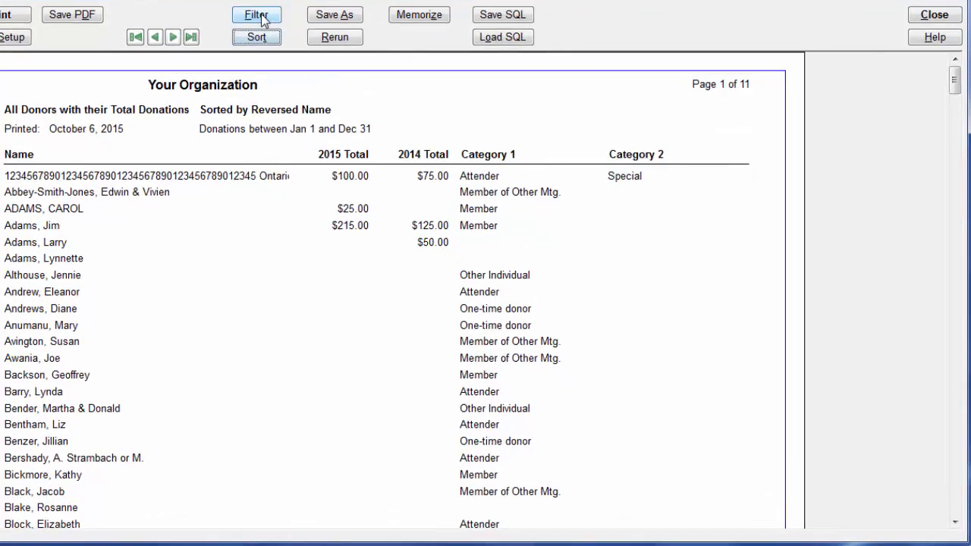
Filter the report for donors without a first category using IsNull( category1 ) and apply it
click(747, 2)
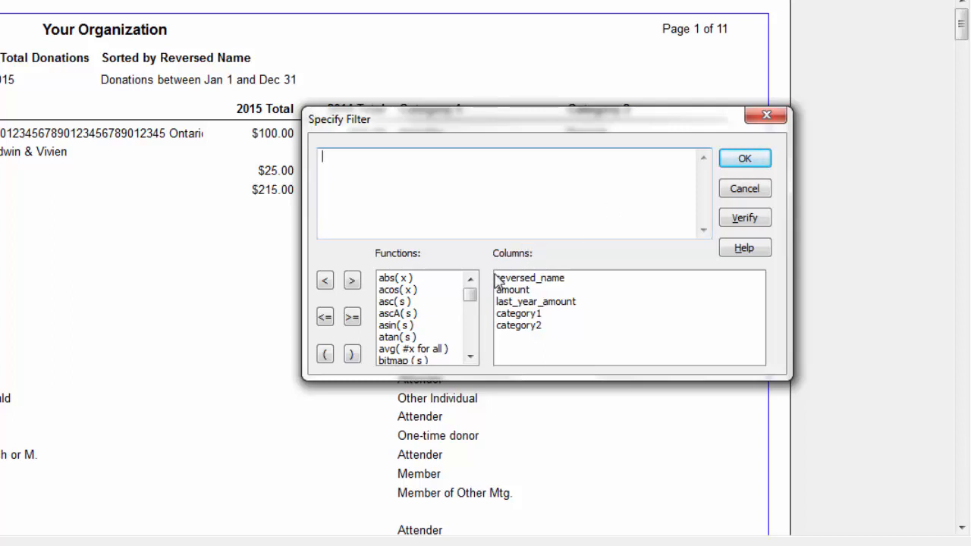
drag(470, 302, 476, 282)
text(IsNull()
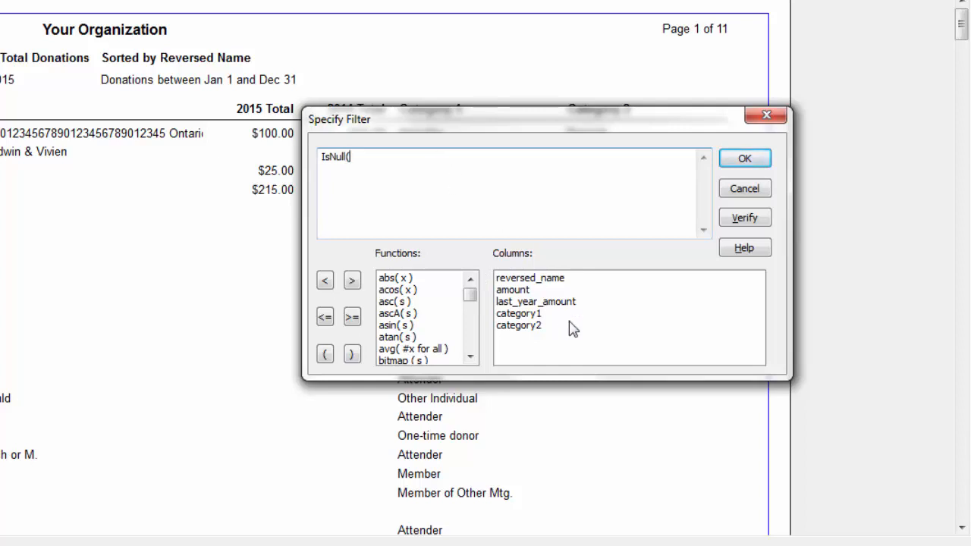
double_click(541, 314)
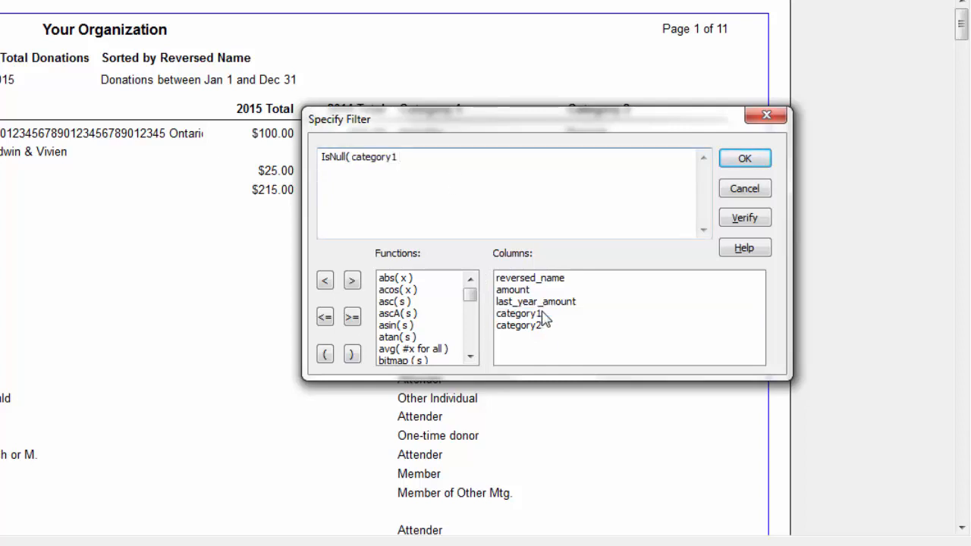
text())
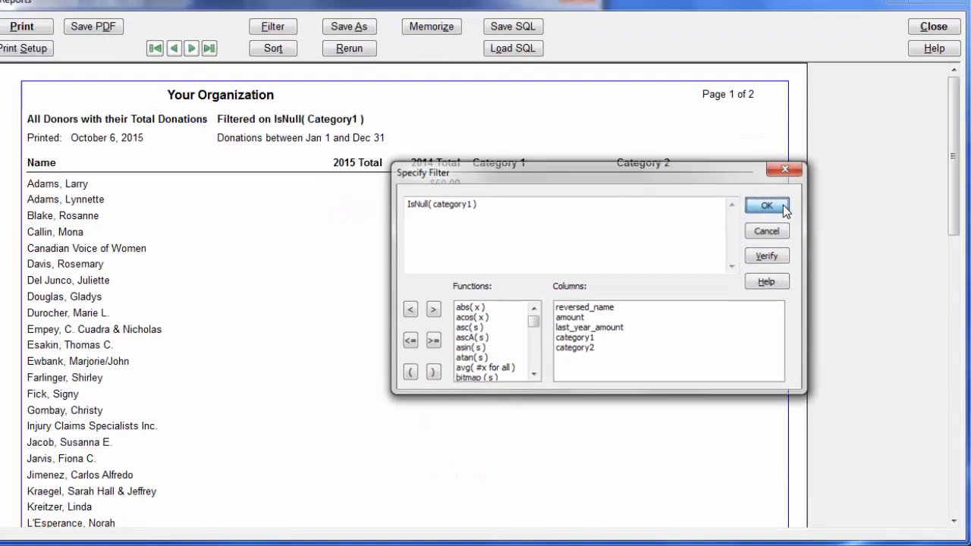
click(771, 181)
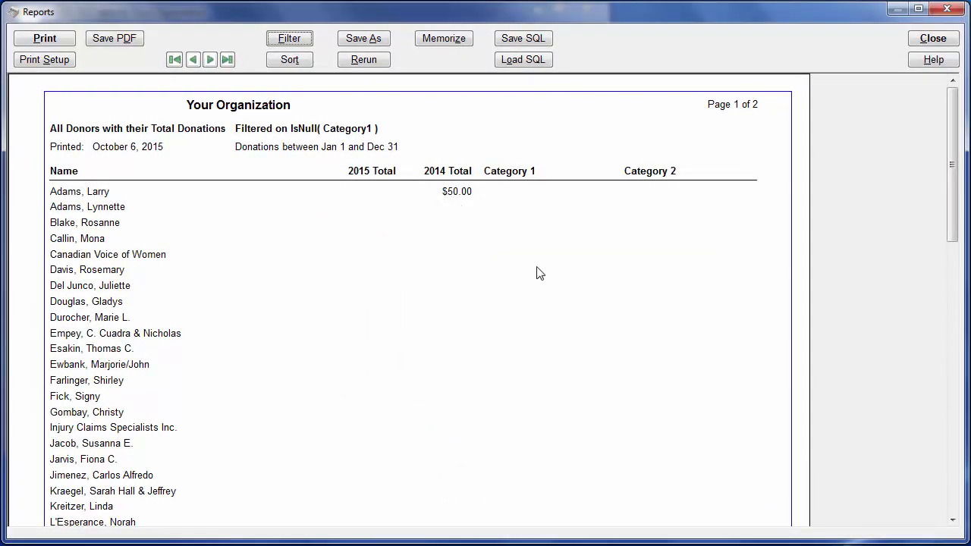
Rewrite the null-check filter as category1 = "" and apply it
click(296, 39)
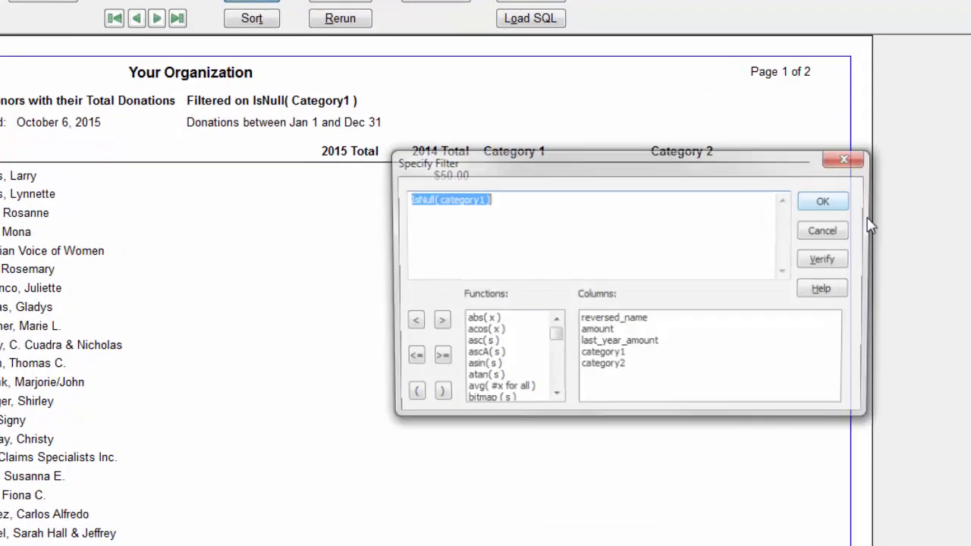
click(530, 208)
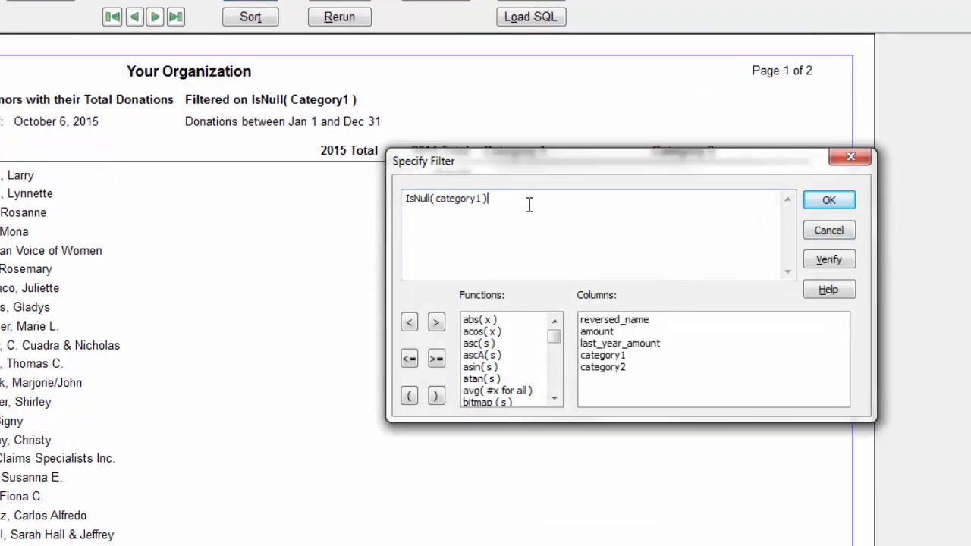
key(BackSpace)
text(= "")
key(Home)
key(ctrl+shift+Right)
key(Delete)
key(Delete)
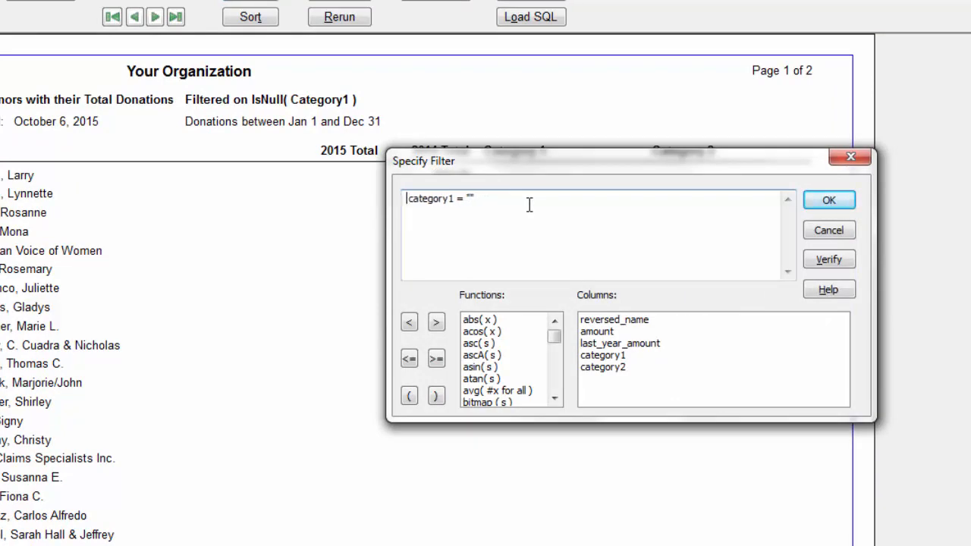
click(835, 203)
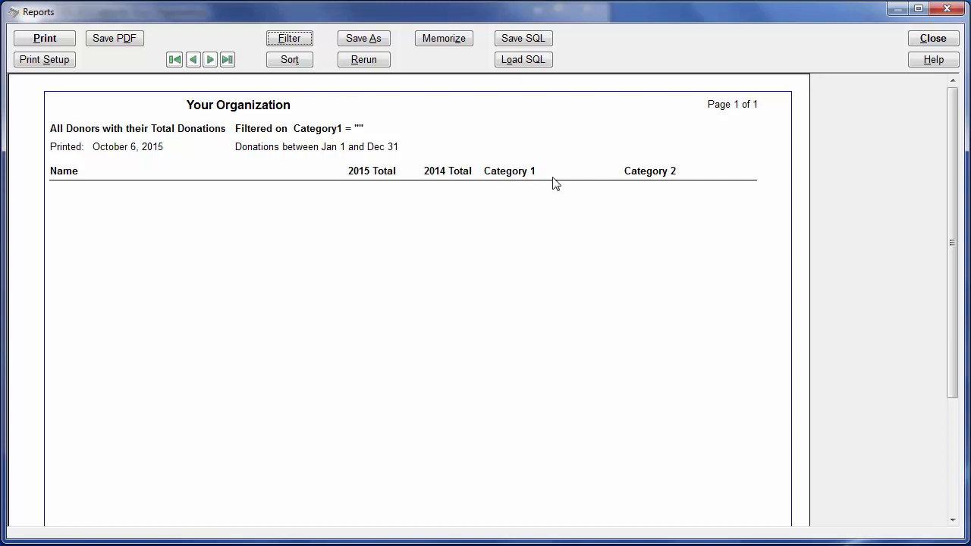
Clear the category1 = "" filter, apply the empty expression and leave the filter settings
click(283, 38)
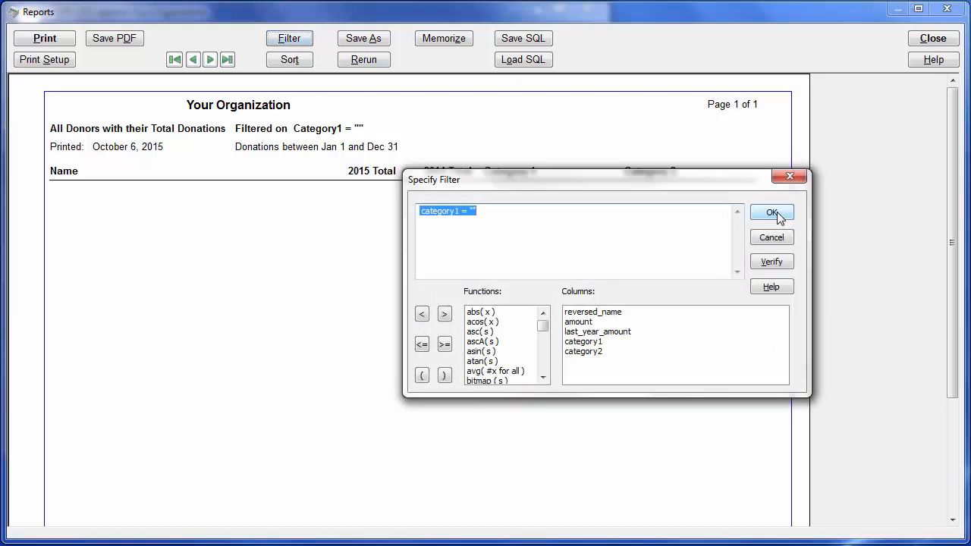
key(Delete)
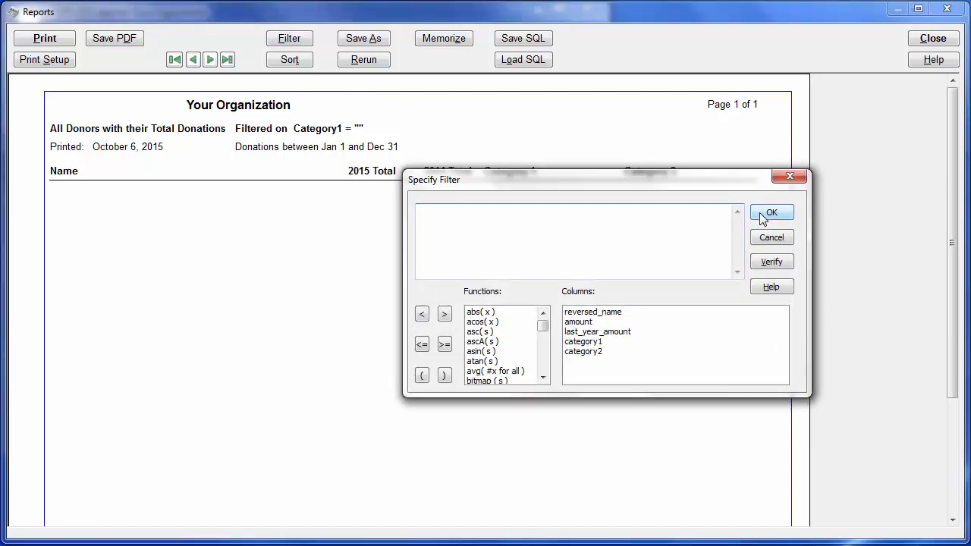
click(764, 215)
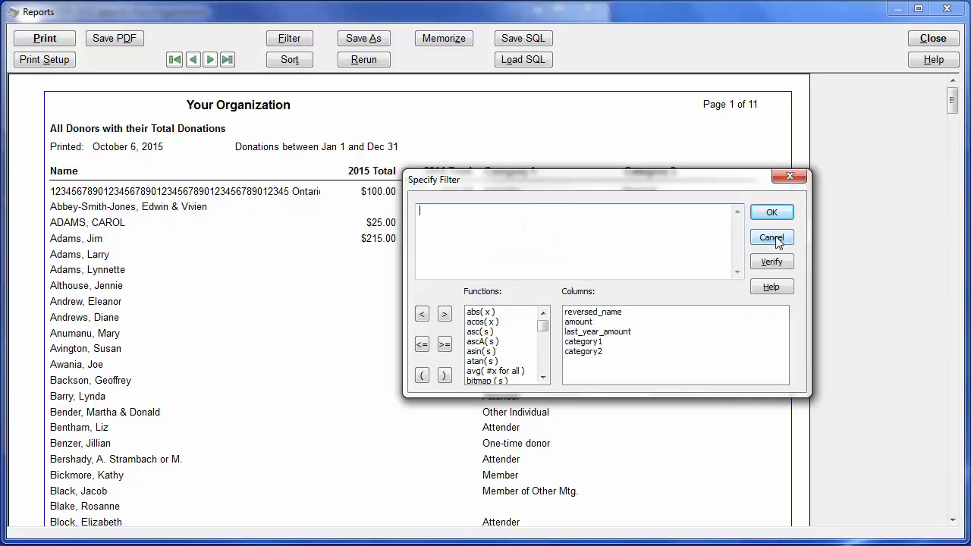
click(771, 238)
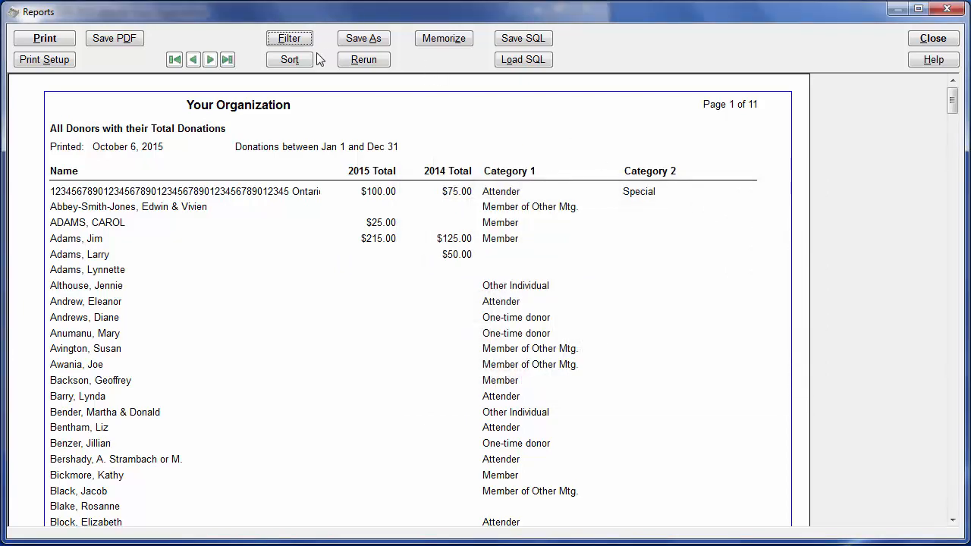
Rerun the report for 01/01/2015 to 12/31/2015, restricted to the General donation category
click(360, 63)
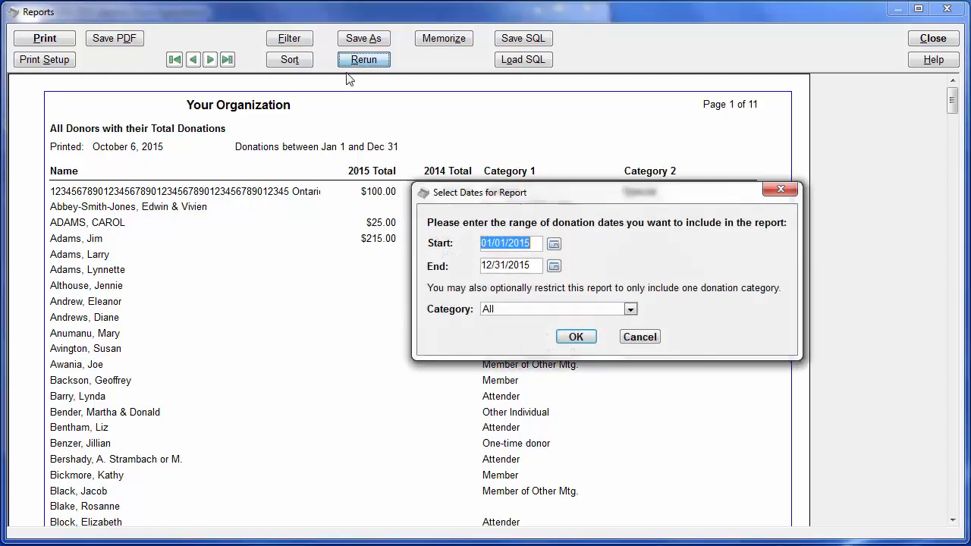
click(553, 308)
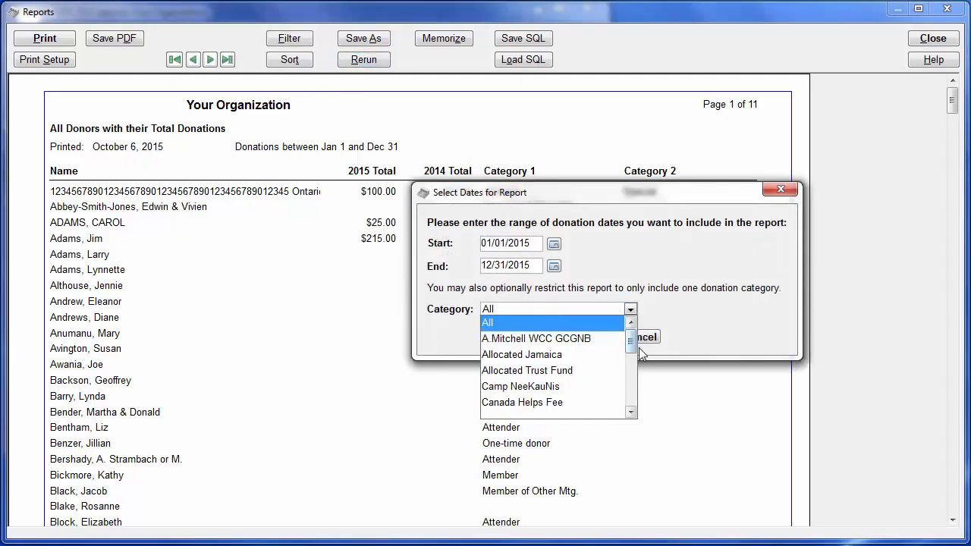
click(631, 385)
click(630, 383)
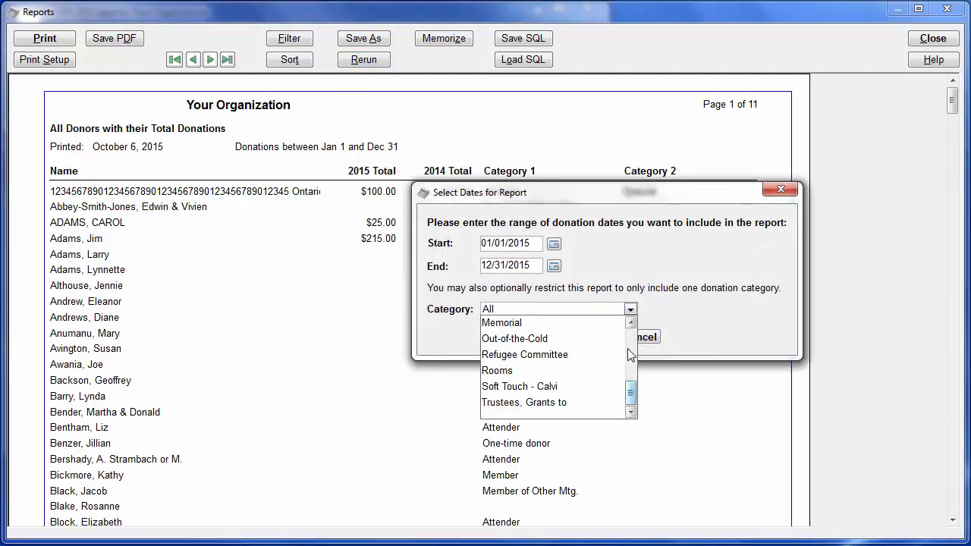
click(631, 343)
click(501, 354)
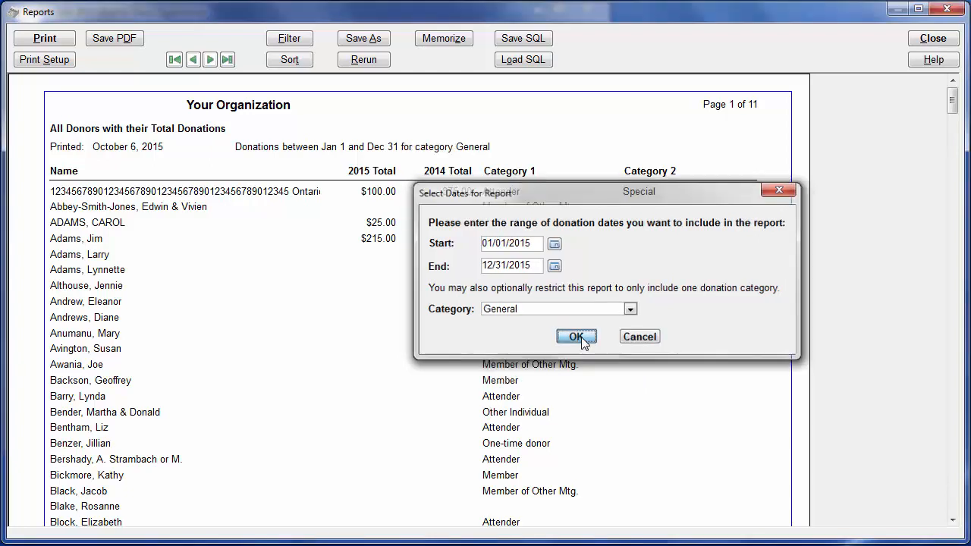
click(579, 336)
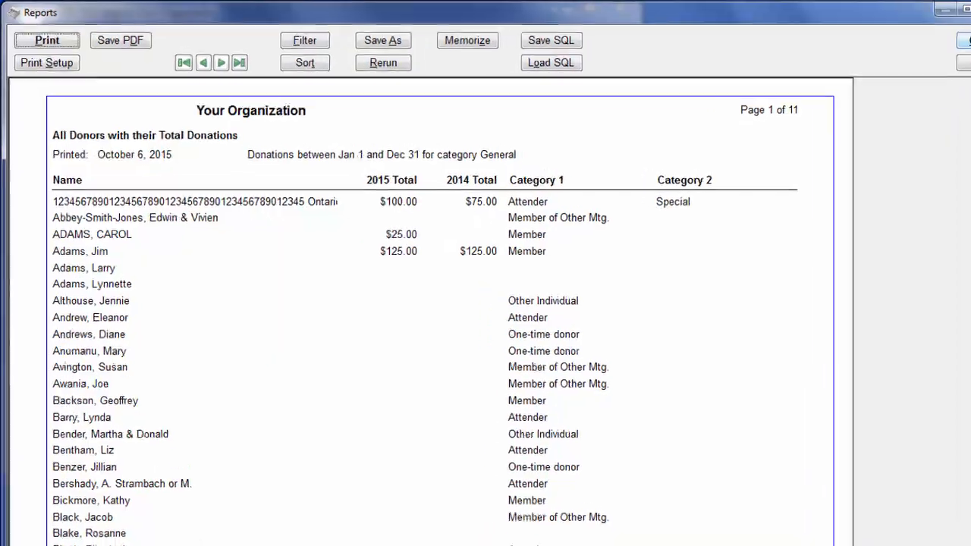
Close the donor totals report and open the All Donations report sorted by name for Jan 1 to Dec 31, 2015
click(966, 41)
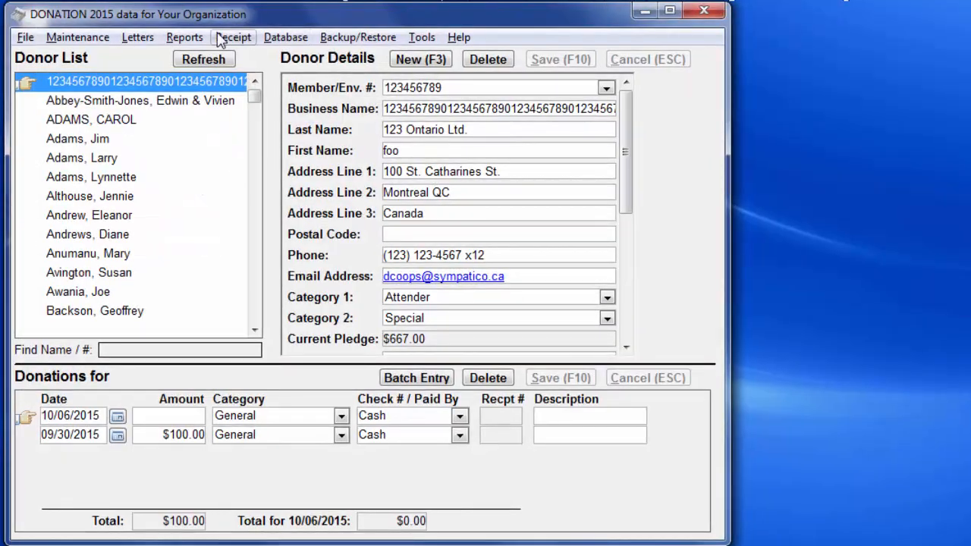
click(199, 43)
mouse_move(245, 104)
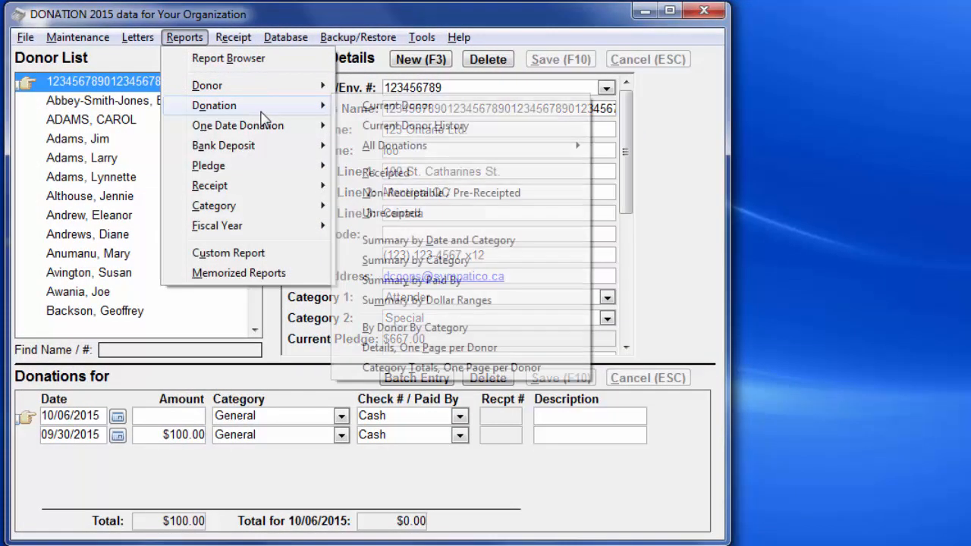
mouse_move(511, 152)
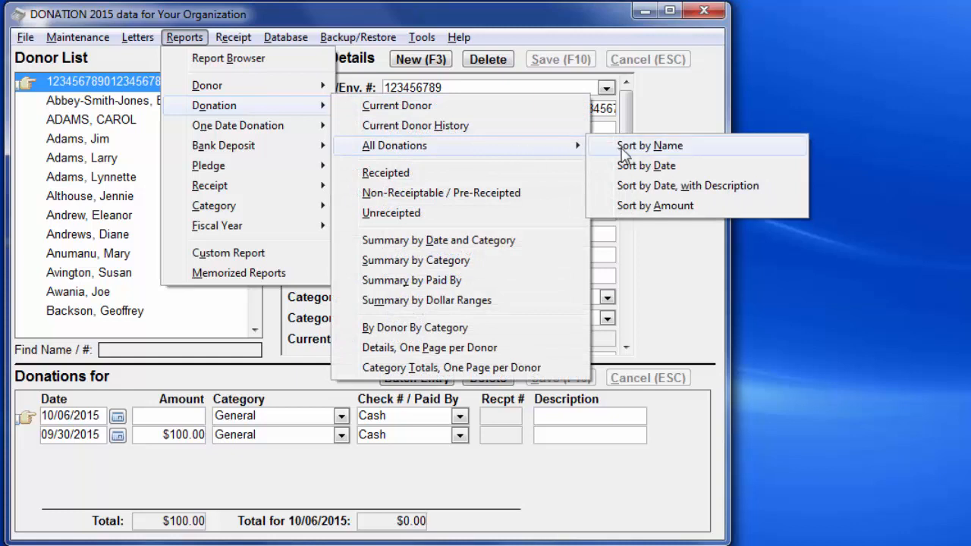
click(650, 145)
click(588, 372)
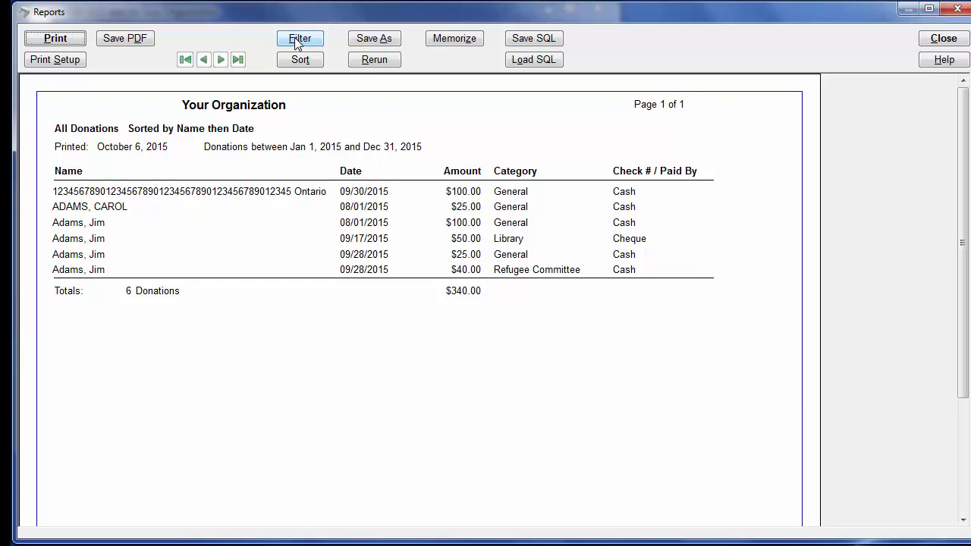
Filter the All Donations report with date_received = 2015-09-28 and apply it
click(297, 41)
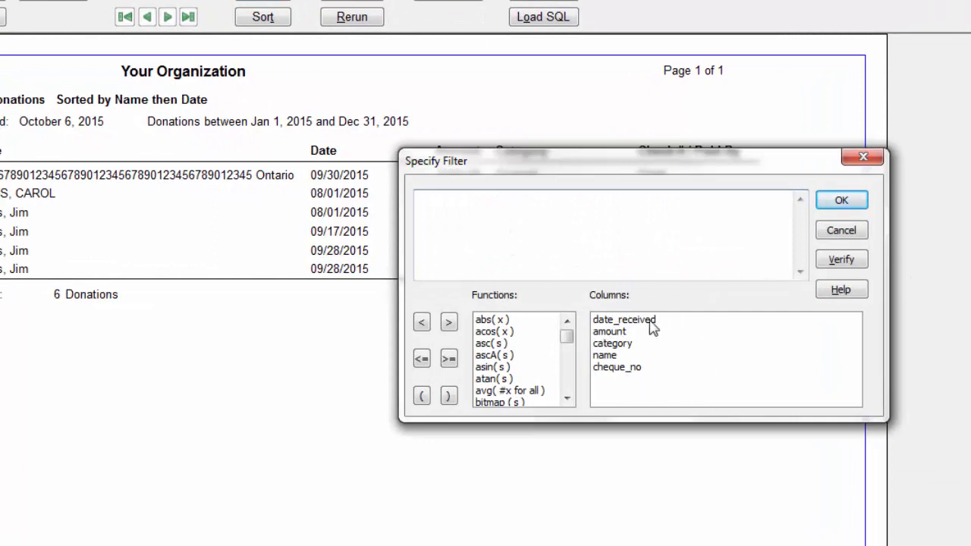
double_click(646, 321)
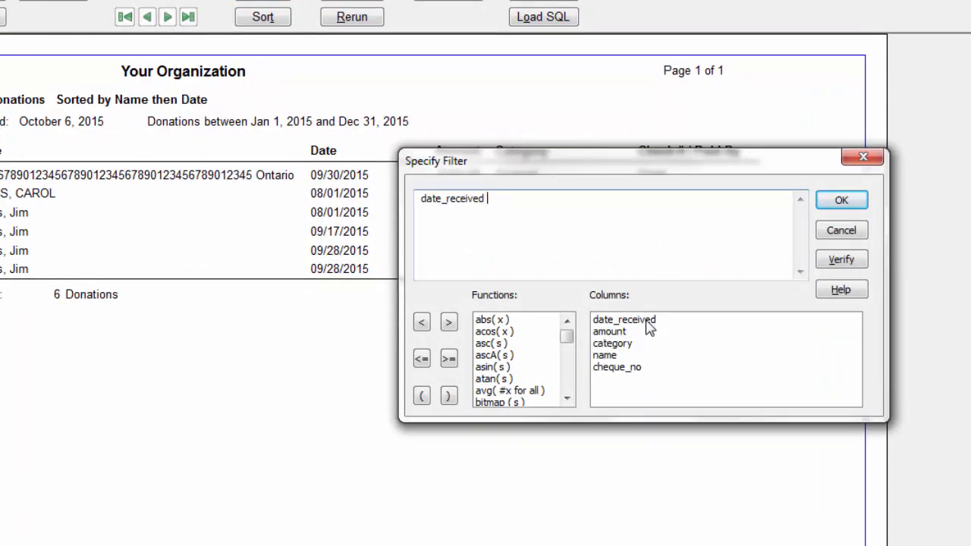
text(-)
key(BackSpace)
key(BackSpace)
text(= 2015-09-28)
click(841, 202)
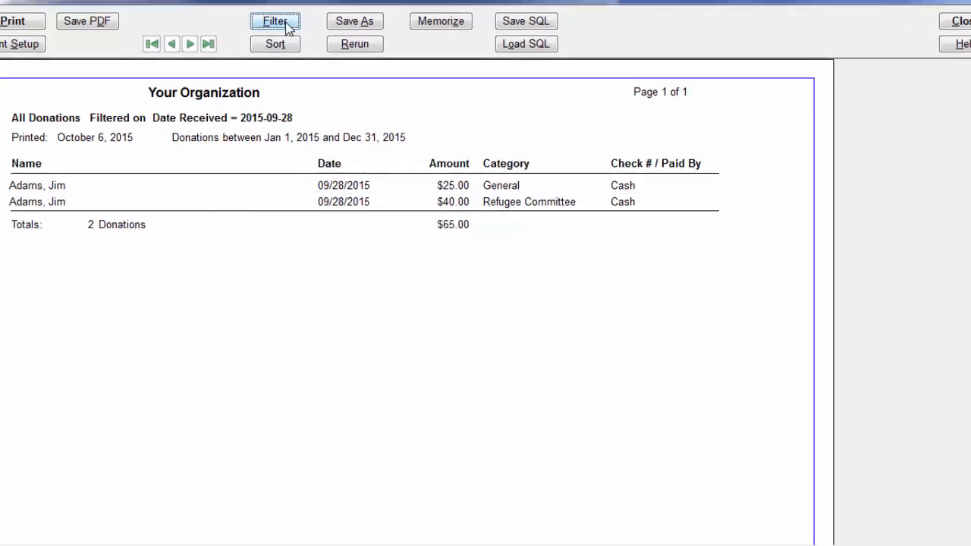
Change the filter to date_received between 2015-09-01 and 2015-09-30 and apply it
click(300, 44)
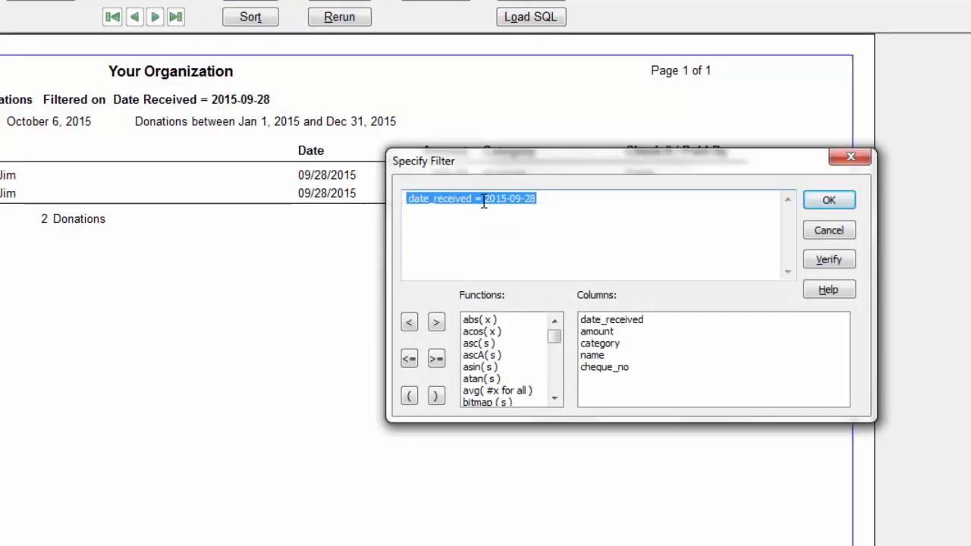
click(486, 200)
key(BackSpace)
key(BackSpace)
text(between)
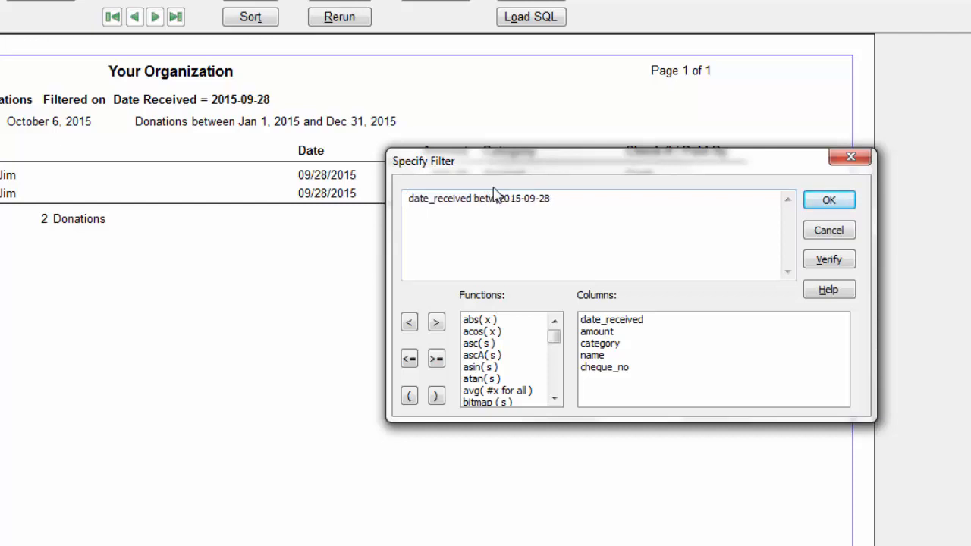
key(BackSpace)
key(BackSpace)
text(01 and 201)
text(5-09-)
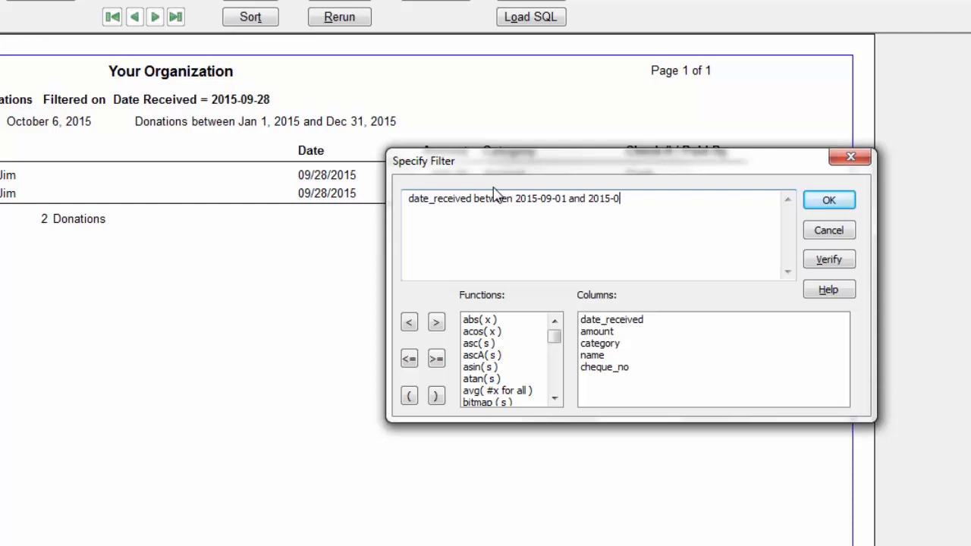
text(30)
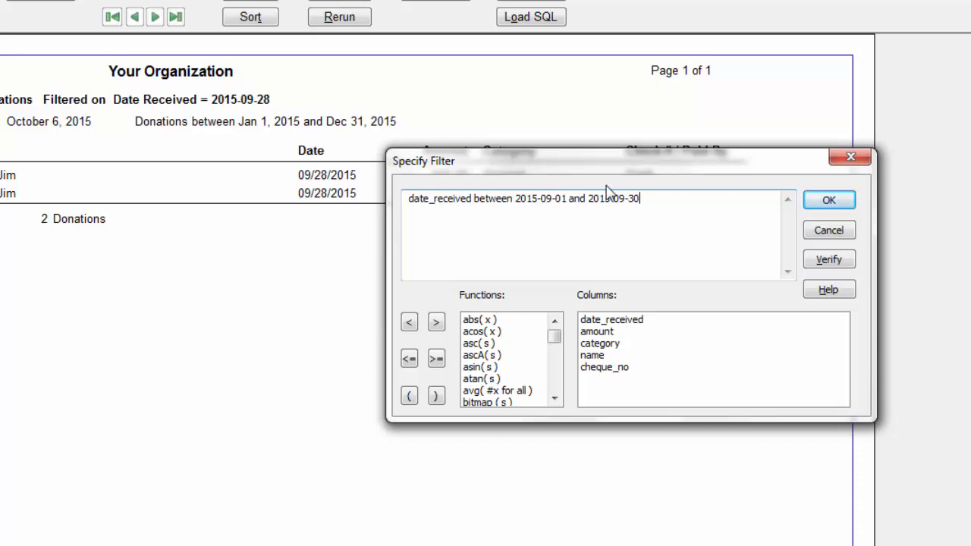
click(835, 199)
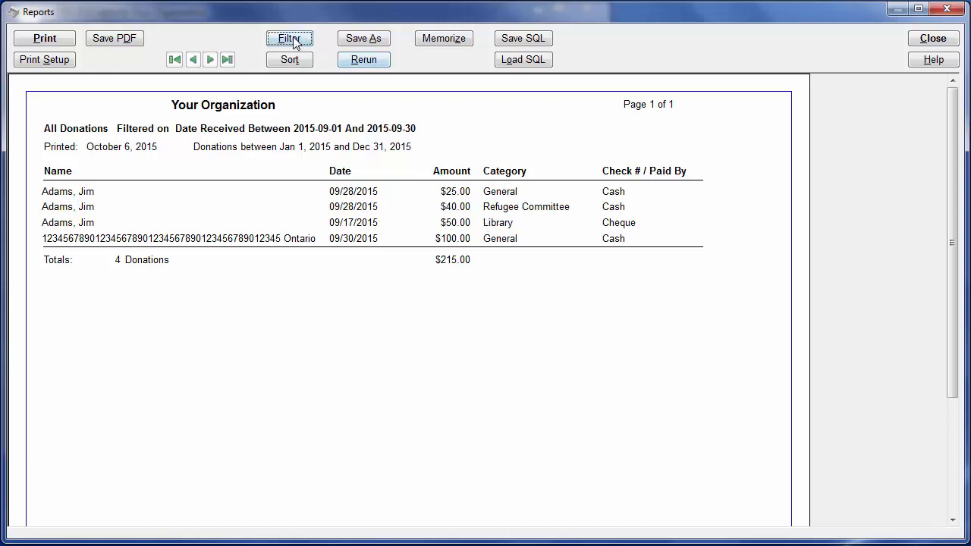
Sort the filtered donations by date_received in ascending order, then close the report
click(290, 59)
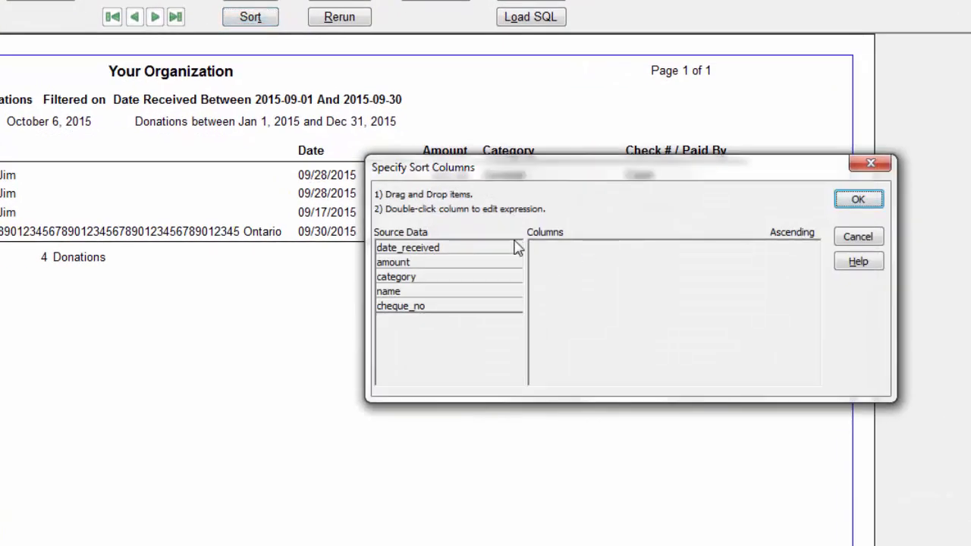
drag(513, 248, 570, 264)
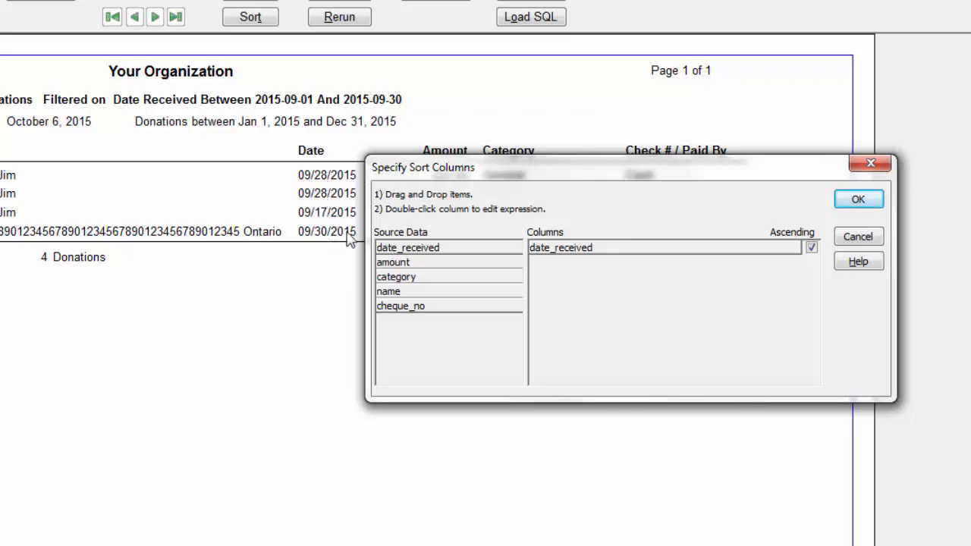
click(859, 201)
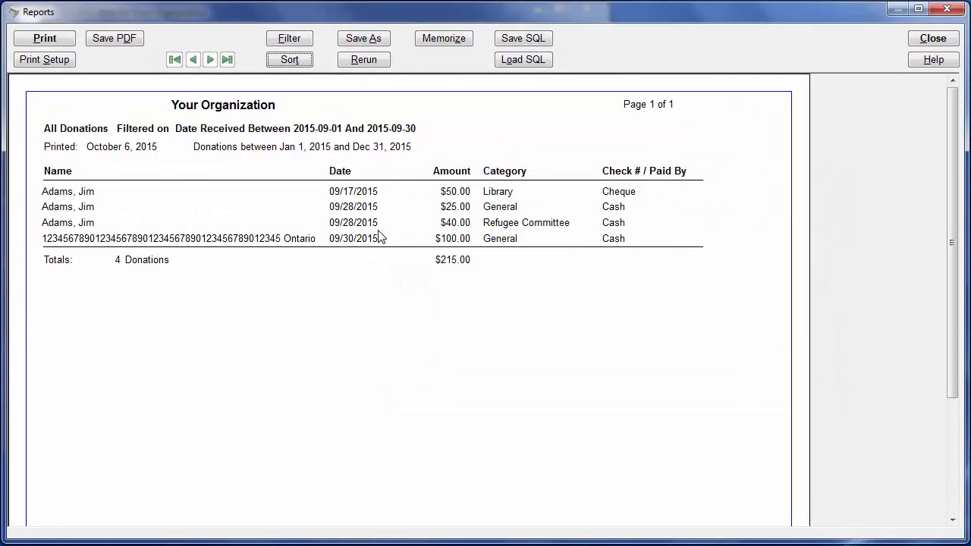
click(933, 40)
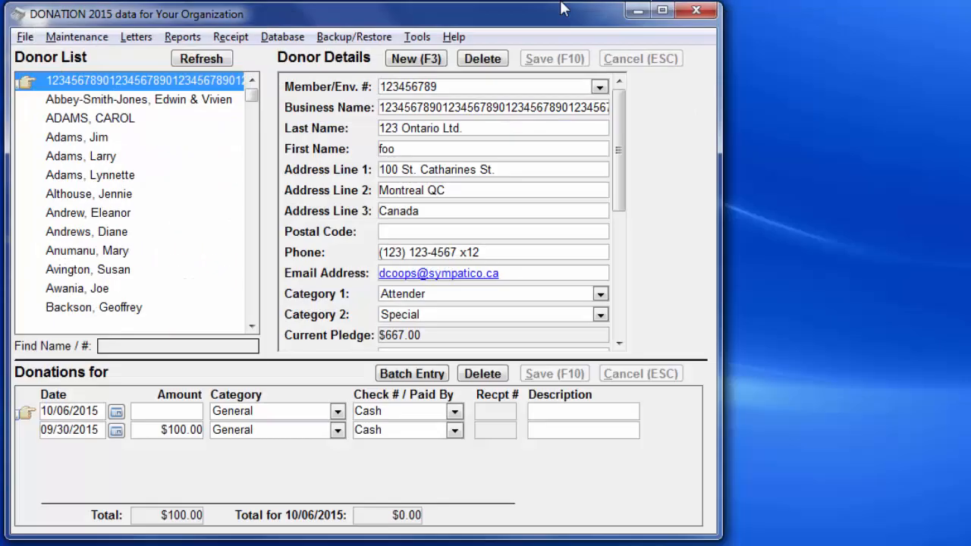
Generate the donor Mailing Labels report with 4" x 1" labels for all donors
click(183, 38)
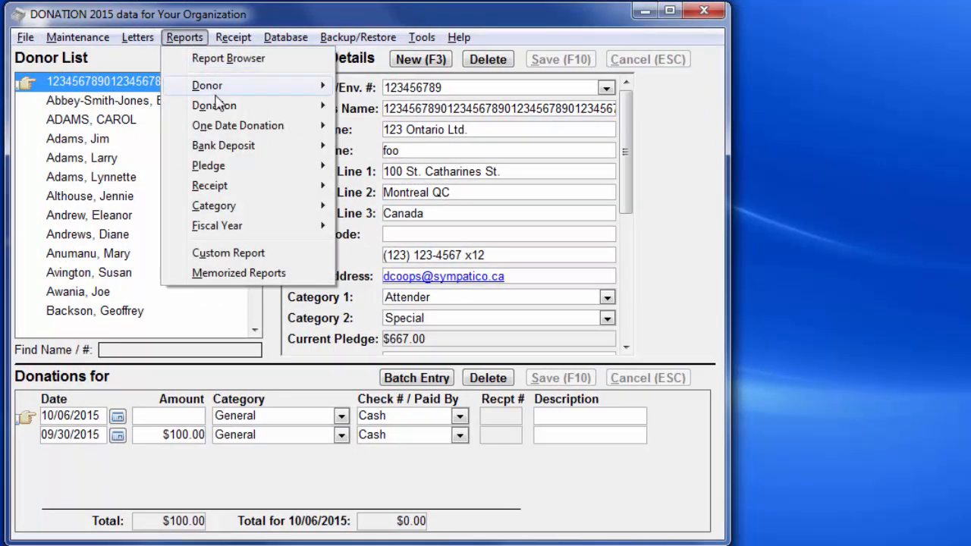
mouse_move(254, 91)
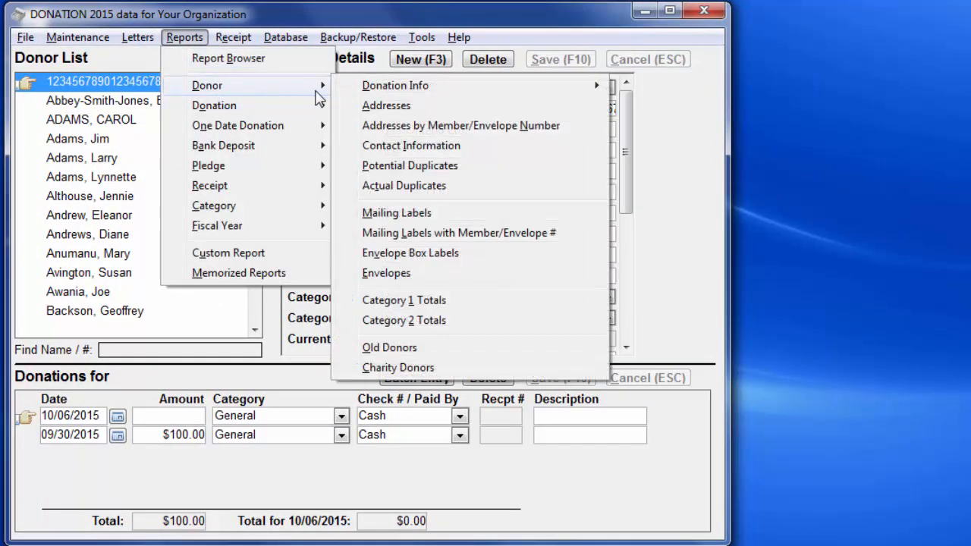
click(421, 214)
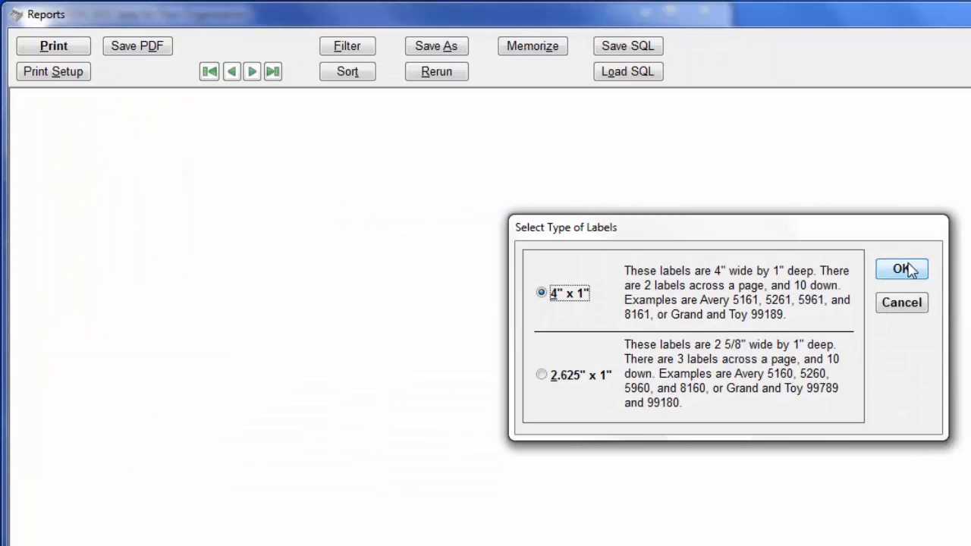
click(891, 273)
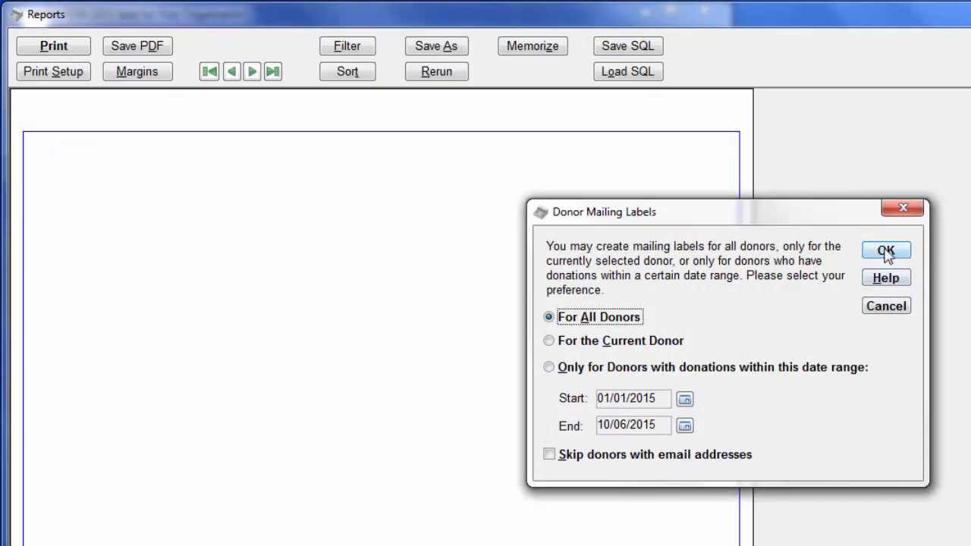
click(886, 252)
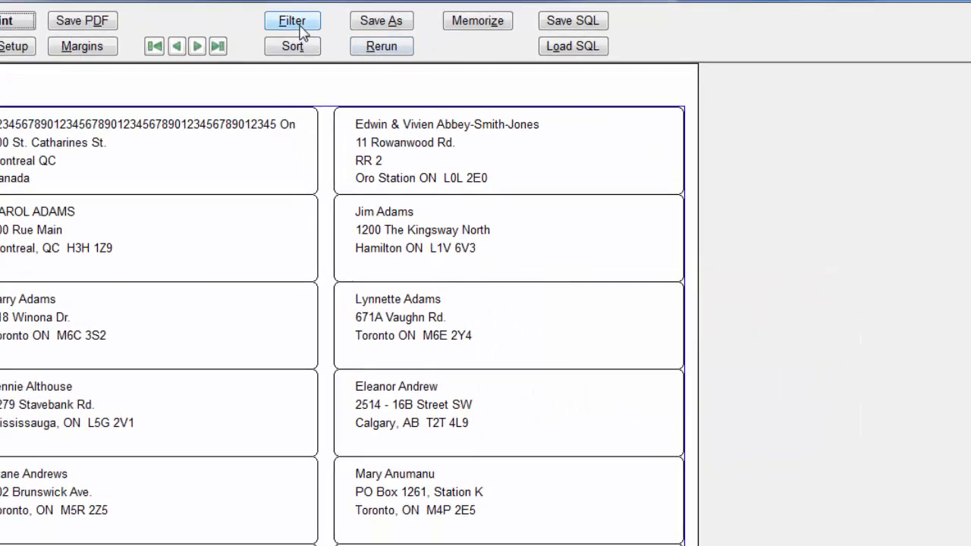
Filter the mailing labels with category1 = "Member" and apply it
click(293, 23)
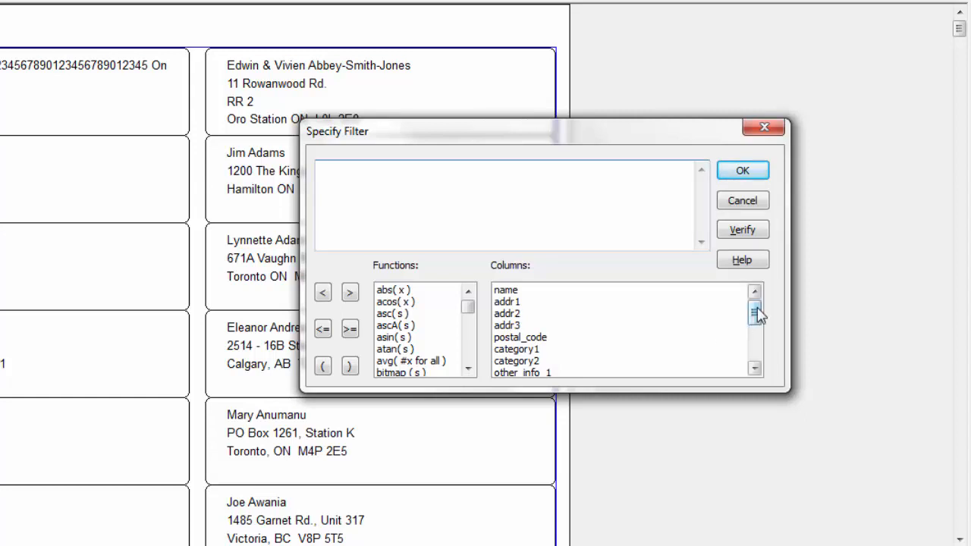
drag(756, 313, 761, 350)
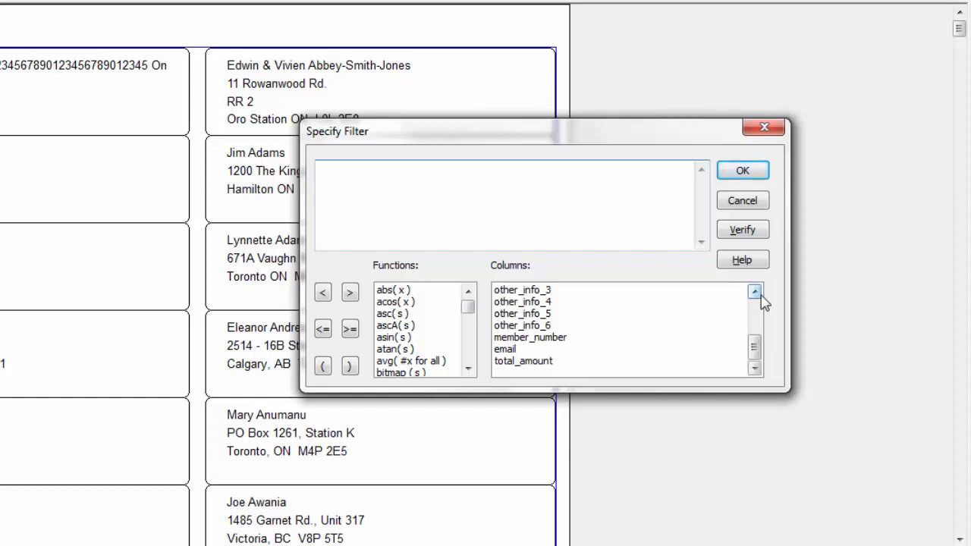
scroll(529, 345, up, 2)
double_click(517, 313)
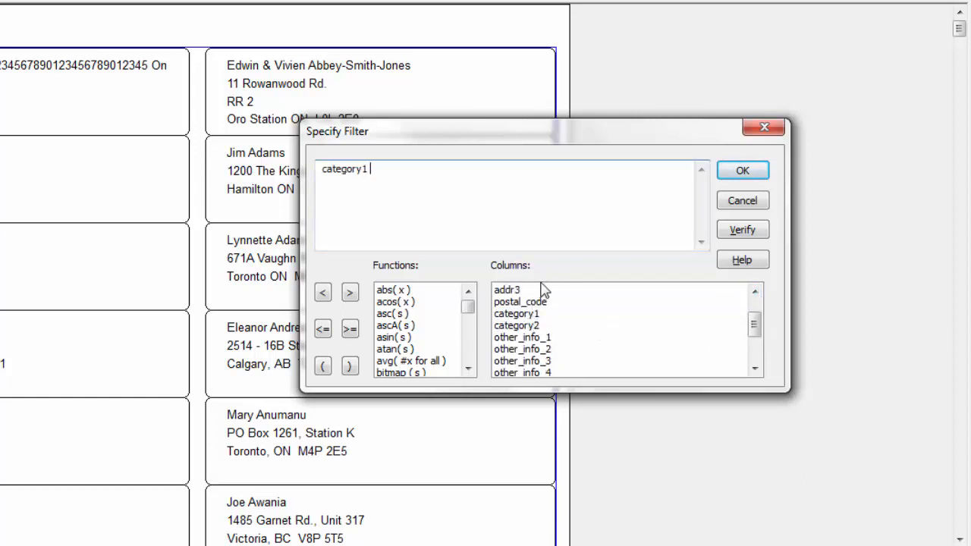
text(= "Member")
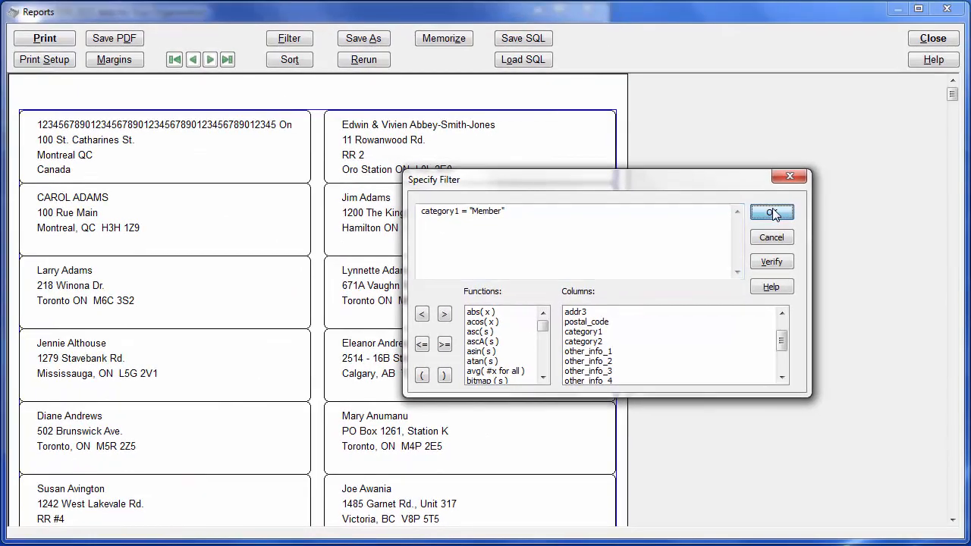
click(771, 213)
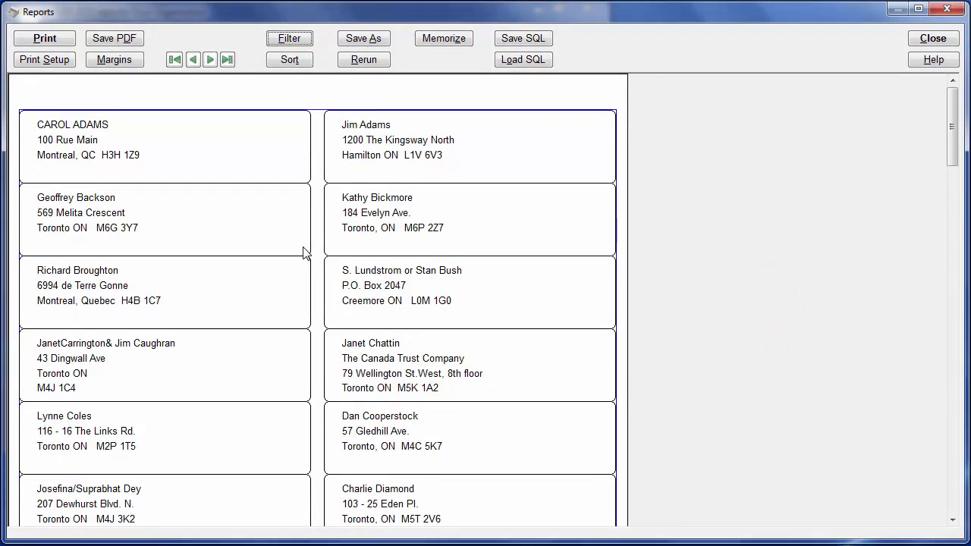
Examine the columns offered in the mailing labels filter down to total_amount and cancel the filter settings
click(289, 38)
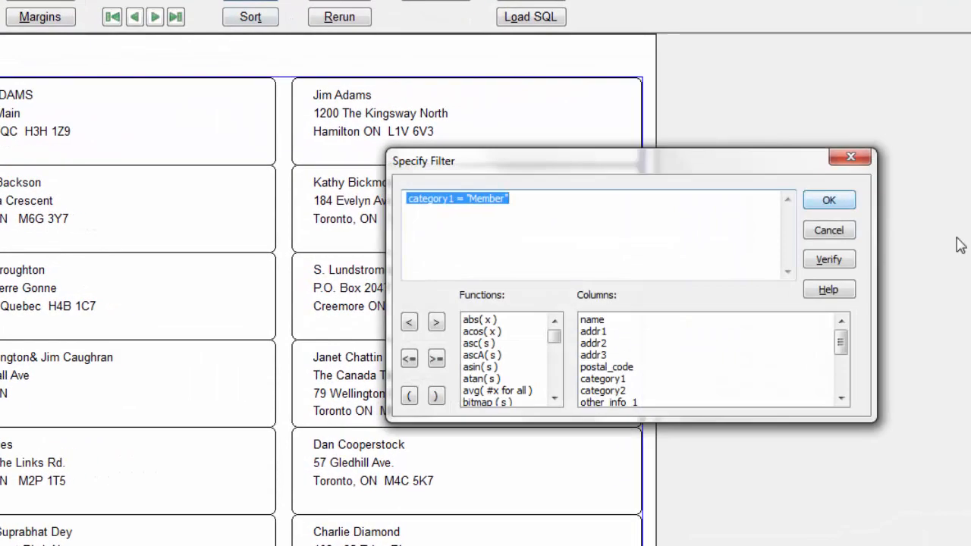
drag(838, 340, 843, 365)
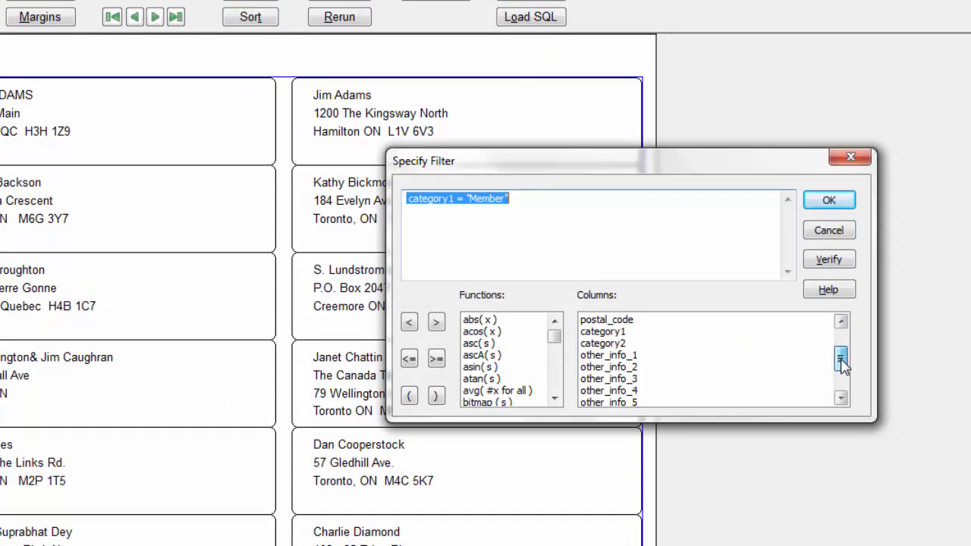
drag(844, 364, 842, 376)
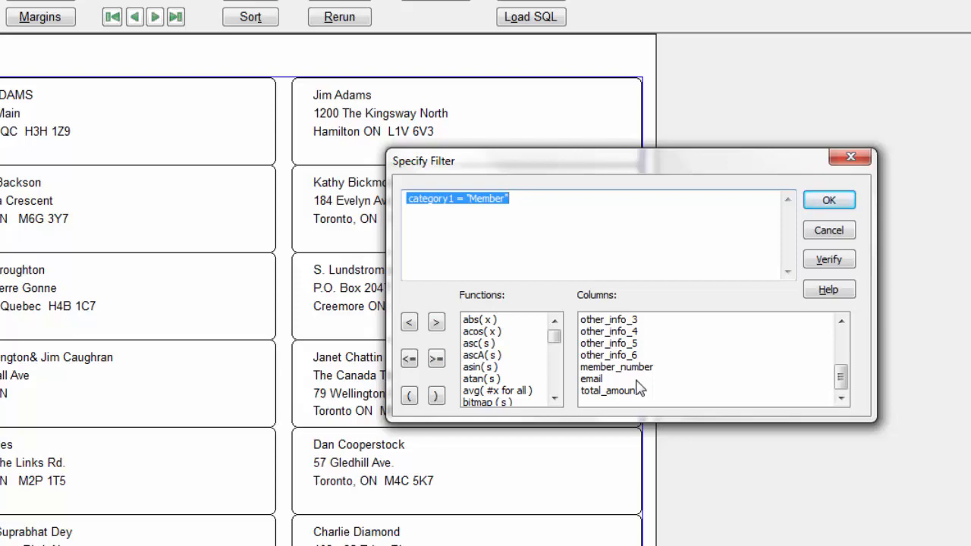
click(828, 230)
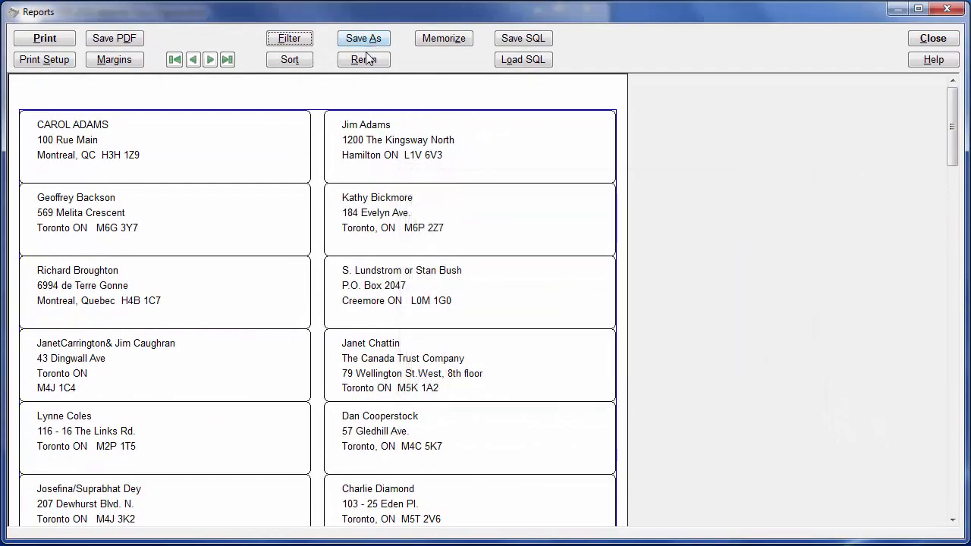
Rerun the mailing labels for all donors, switching Skip donors with email addresses on and off again before generating them
click(366, 59)
click(734, 225)
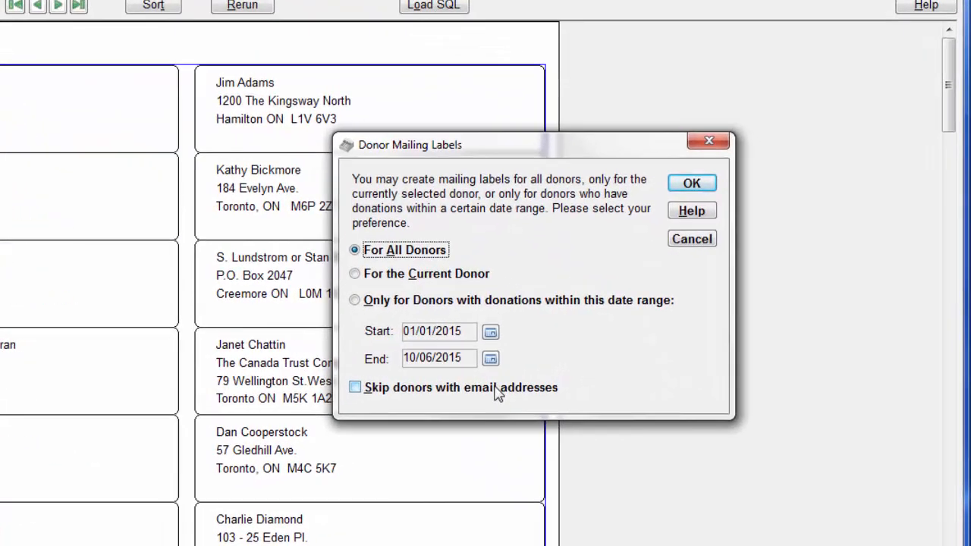
click(577, 377)
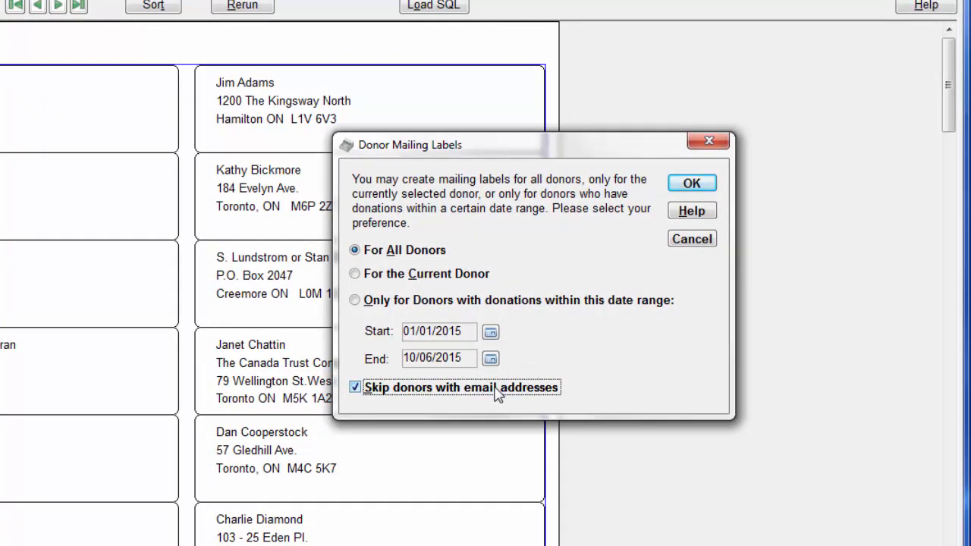
click(497, 393)
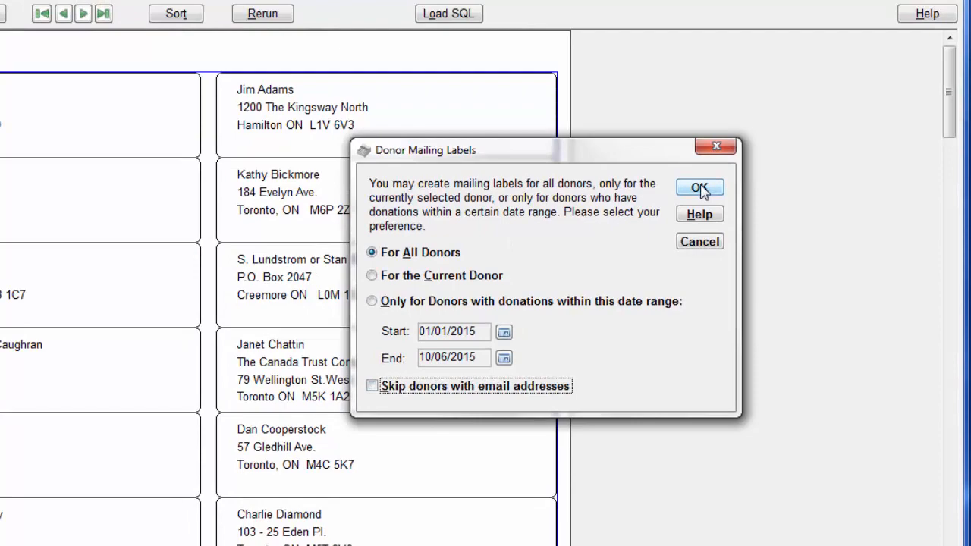
click(699, 188)
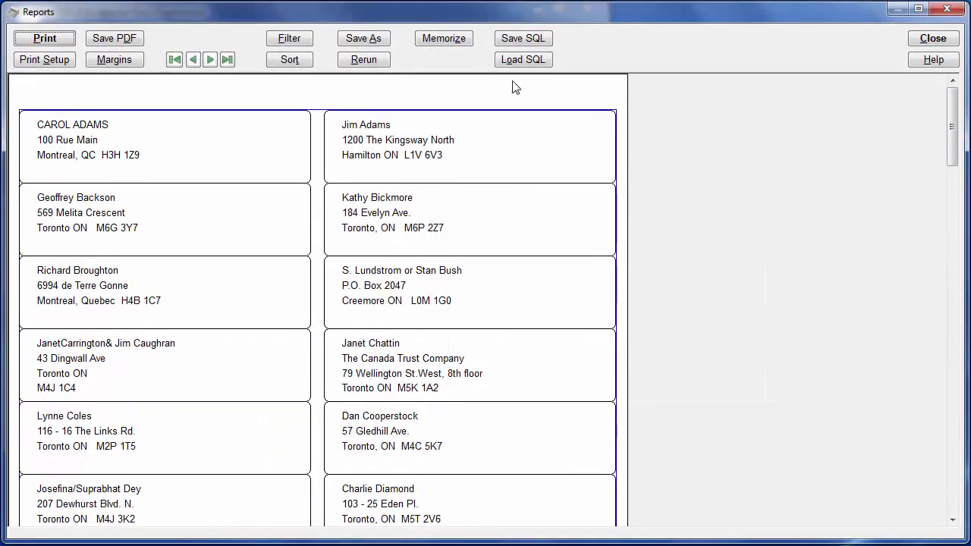
Replace the mailing labels filter with isnull( member_number ) and apply it
click(288, 38)
drag(783, 336, 784, 357)
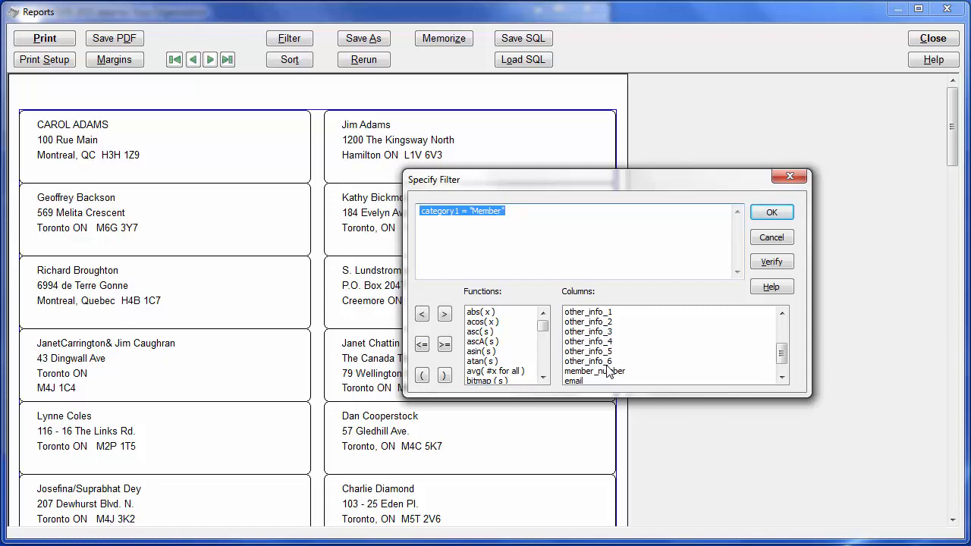
text(isn)
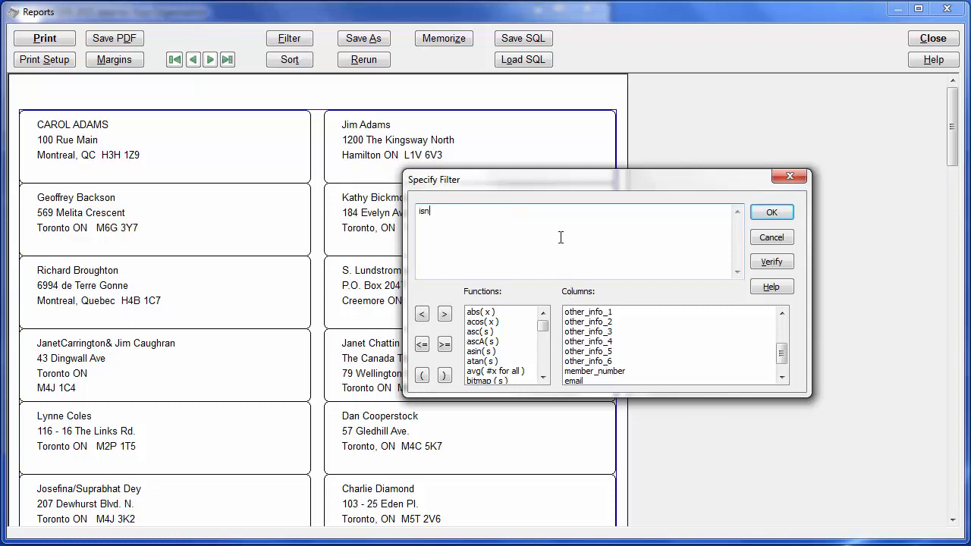
text(ull()
double_click(617, 373)
text())
click(770, 215)
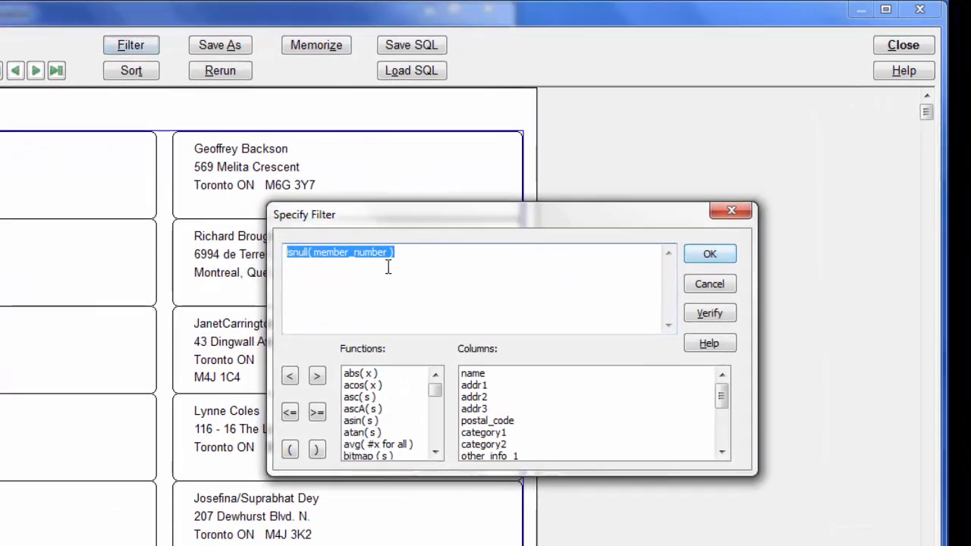
Negate the mailing labels filter to read not isnull( member_number ) and apply it
click(310, 256)
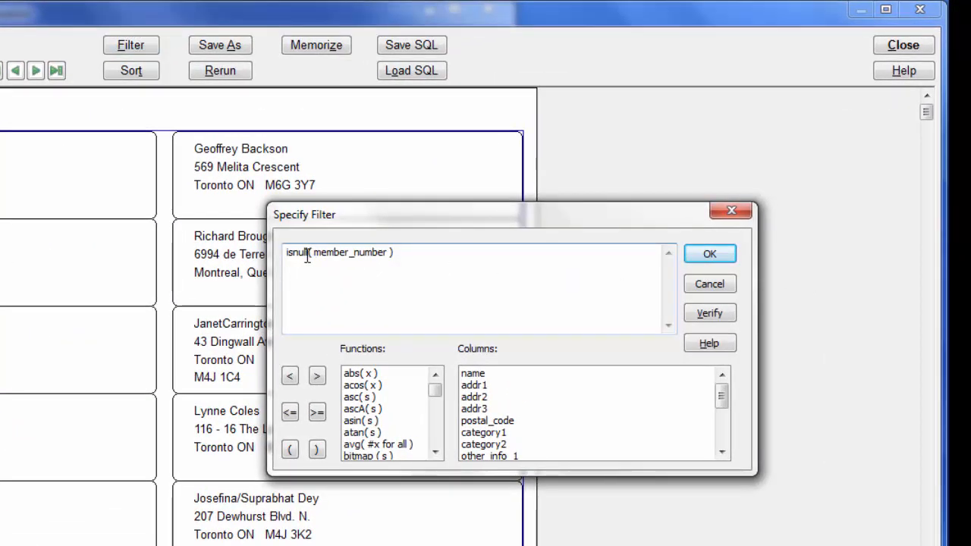
drag(309, 256, 251, 260)
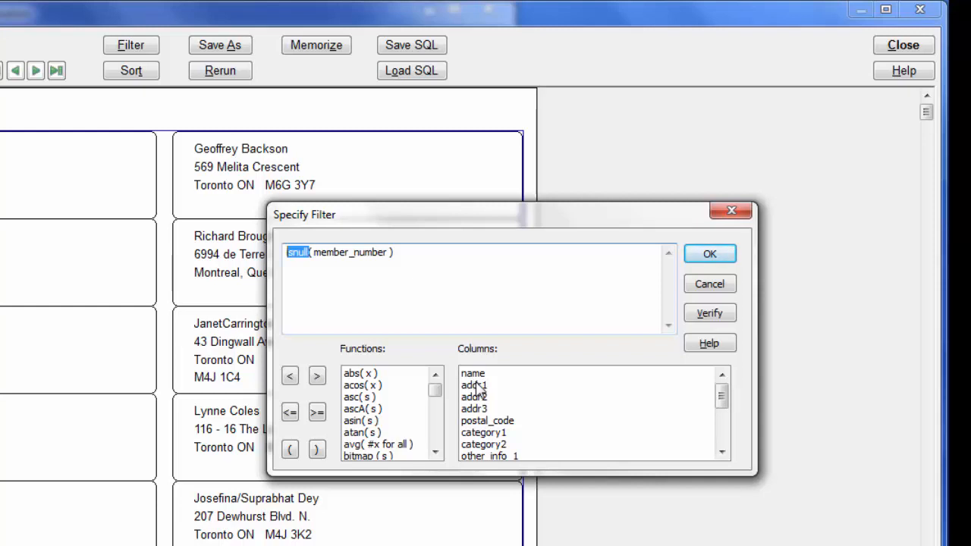
click(472, 251)
text(not)
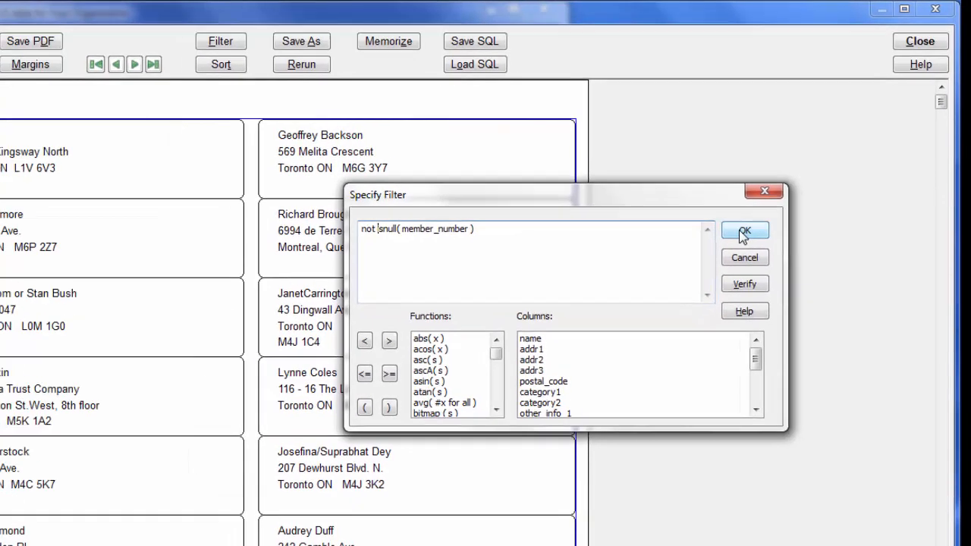
click(744, 232)
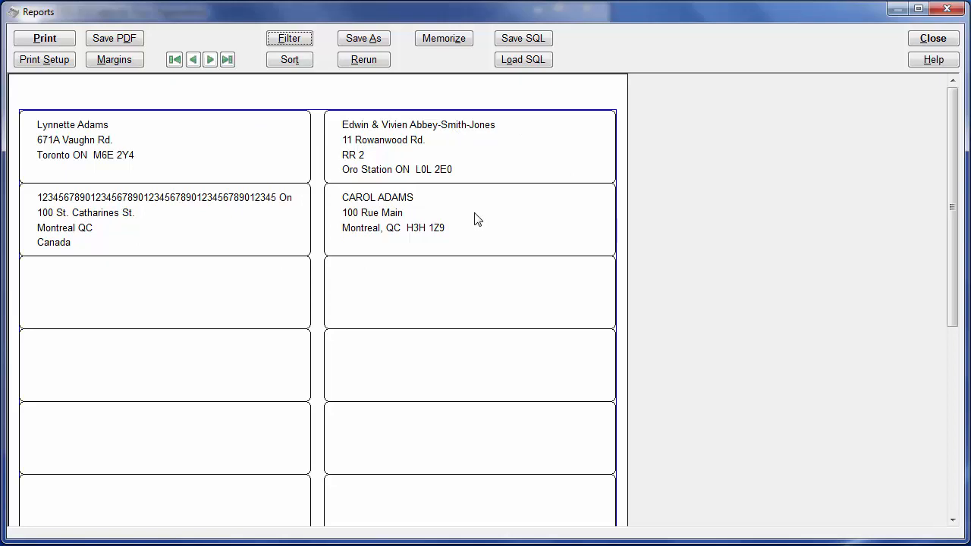
Rewrite the mailing labels filter as member_number >= 0 and apply it
click(289, 38)
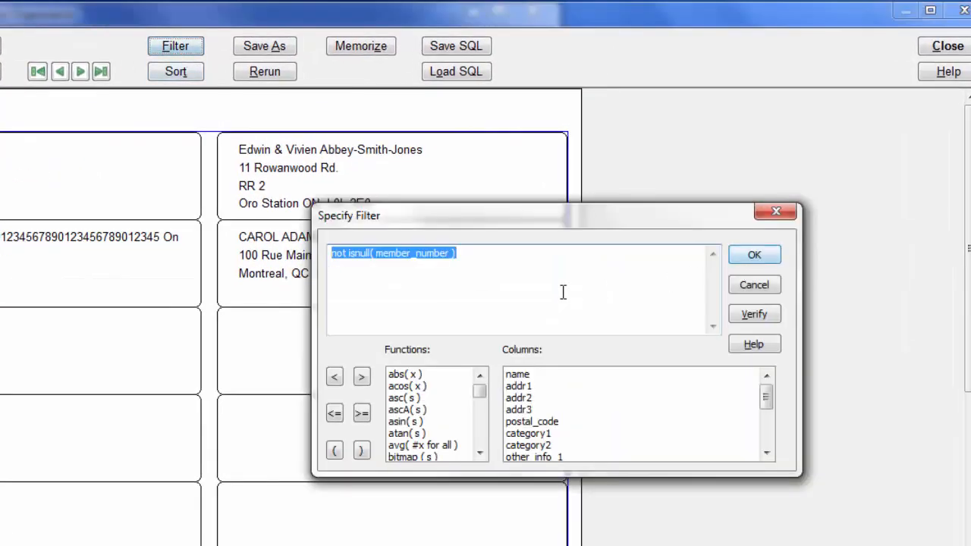
click(470, 250)
key(BackSpace)
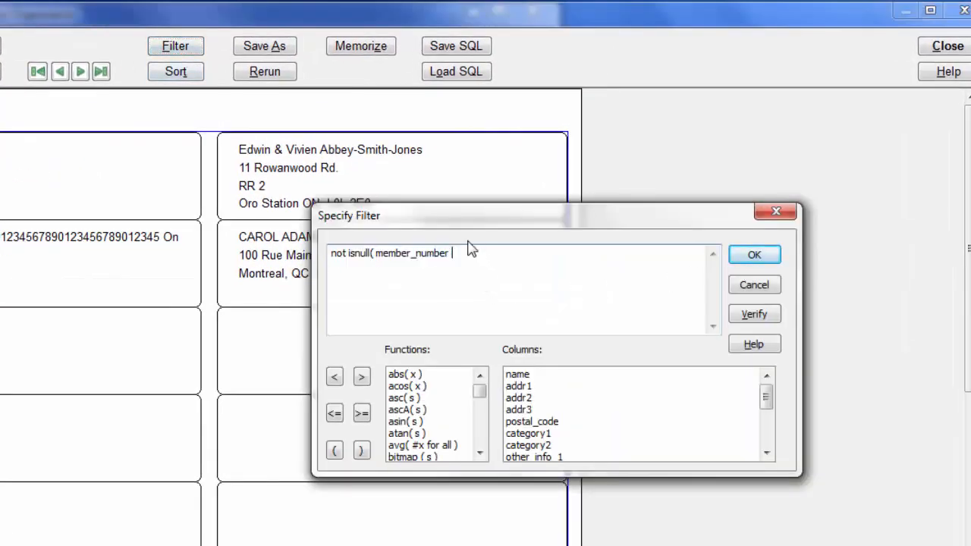
text(>= 0)
key(ctrl+shift+Right)
key(ctrl+shift+Right)
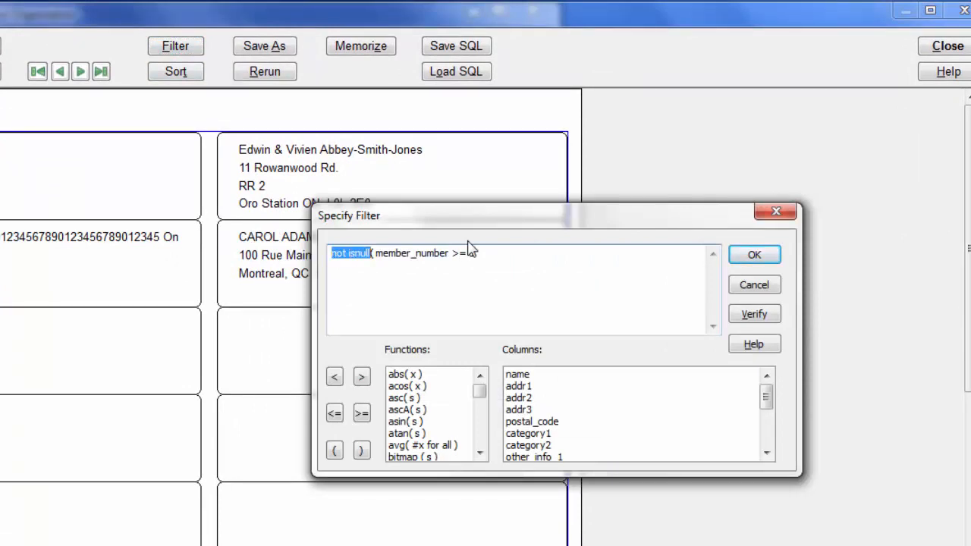
key(Delete)
key(Delete)
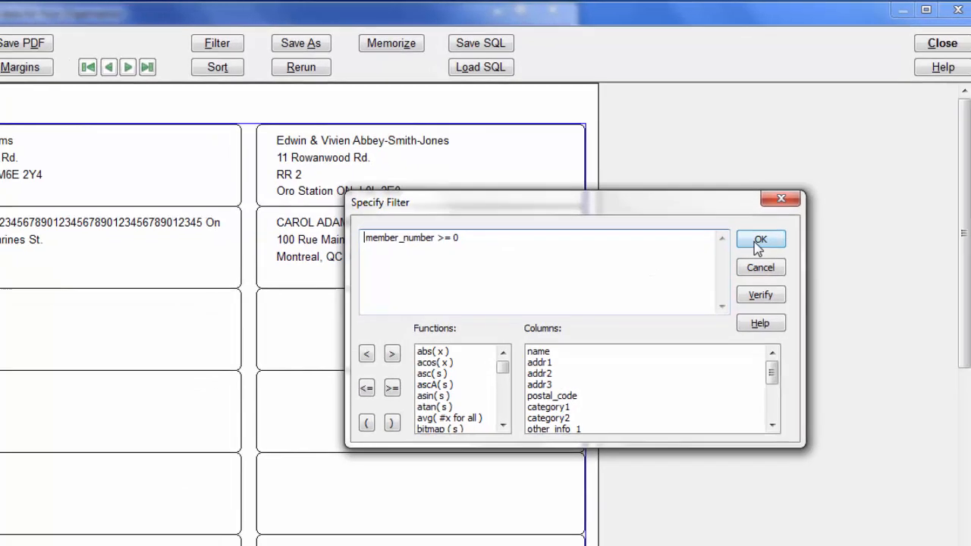
click(759, 239)
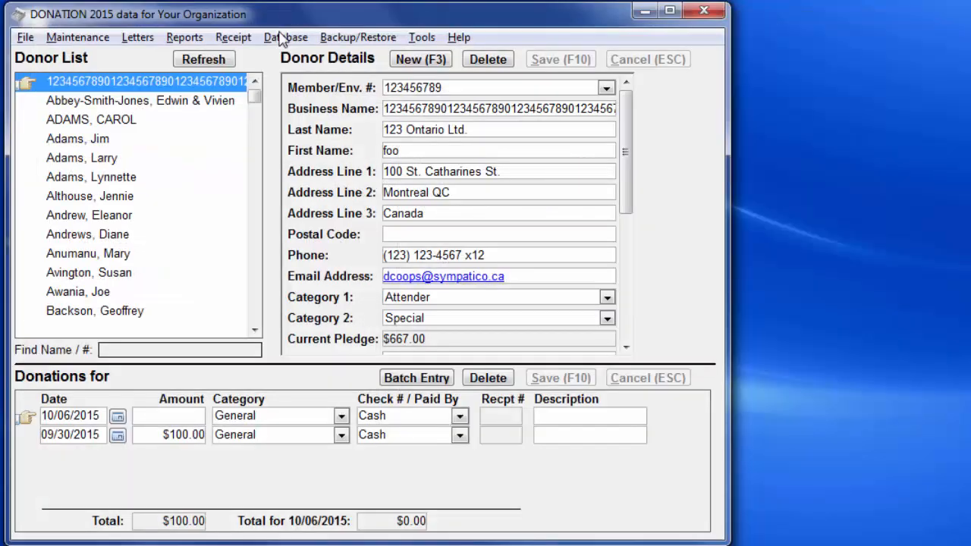
Generate the donor Mailing Labels with Member/Envelope # report for all donors
click(186, 36)
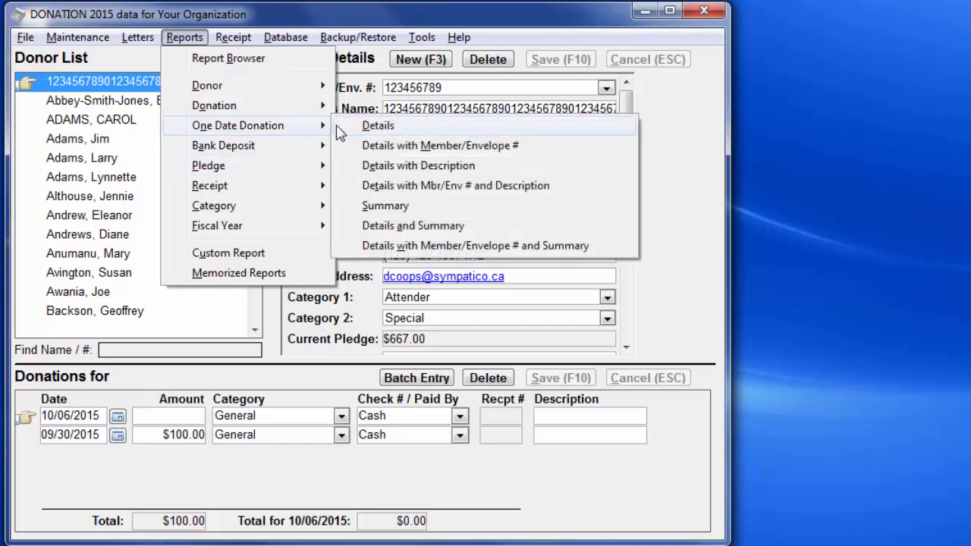
mouse_move(277, 91)
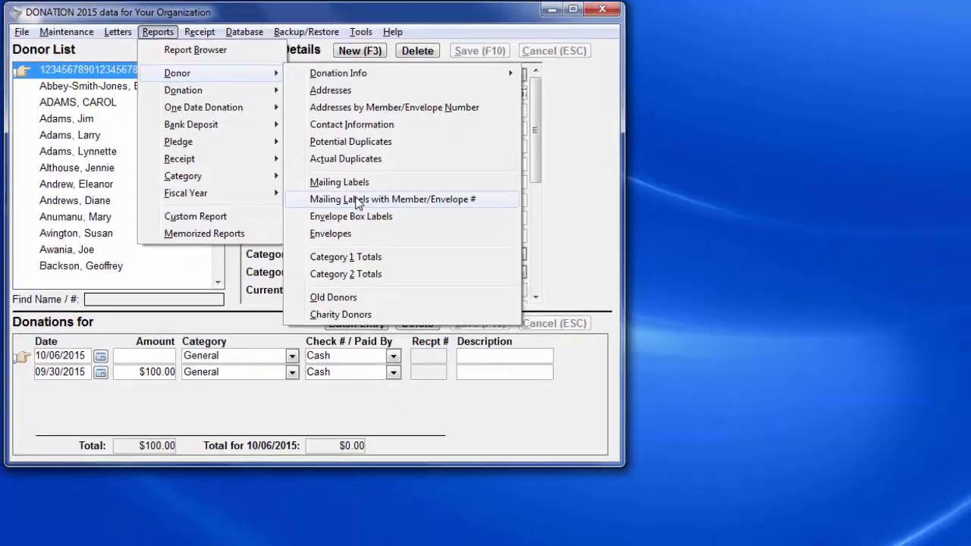
click(356, 200)
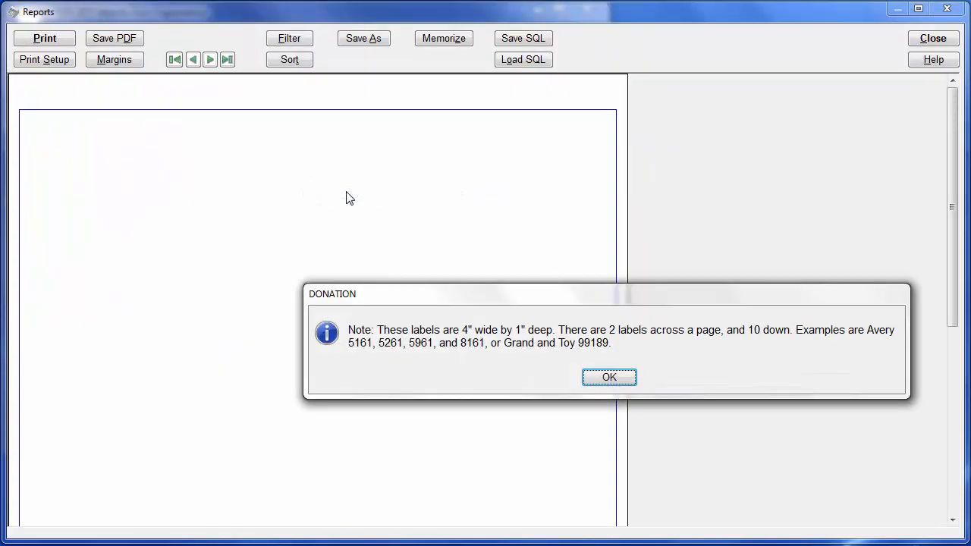
click(627, 379)
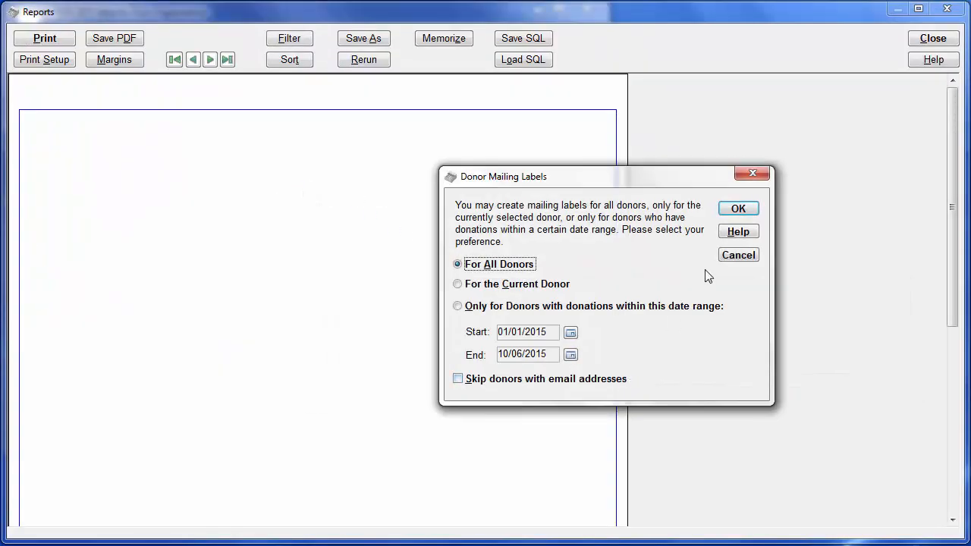
click(738, 210)
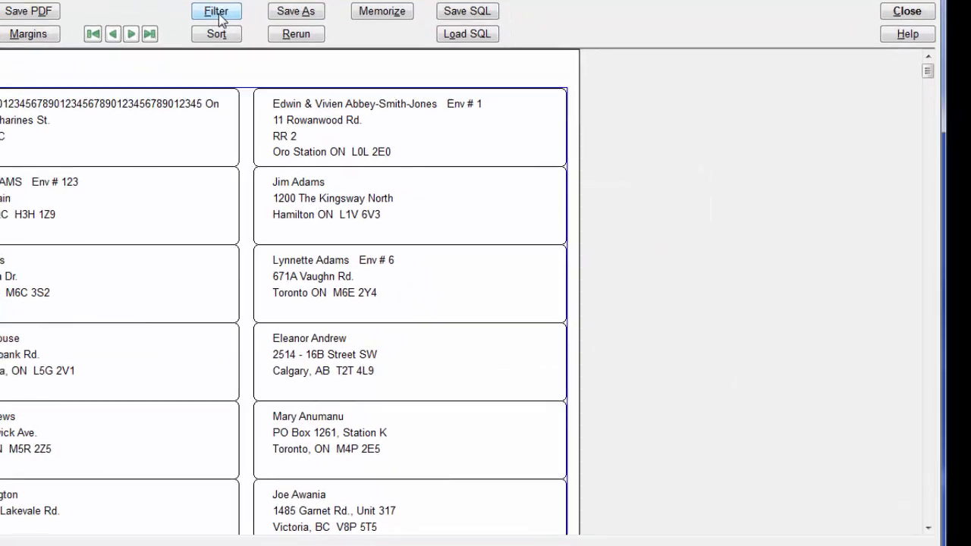
Filter the member/envelope number labels with membernumber >= 0 and apply it
click(218, 13)
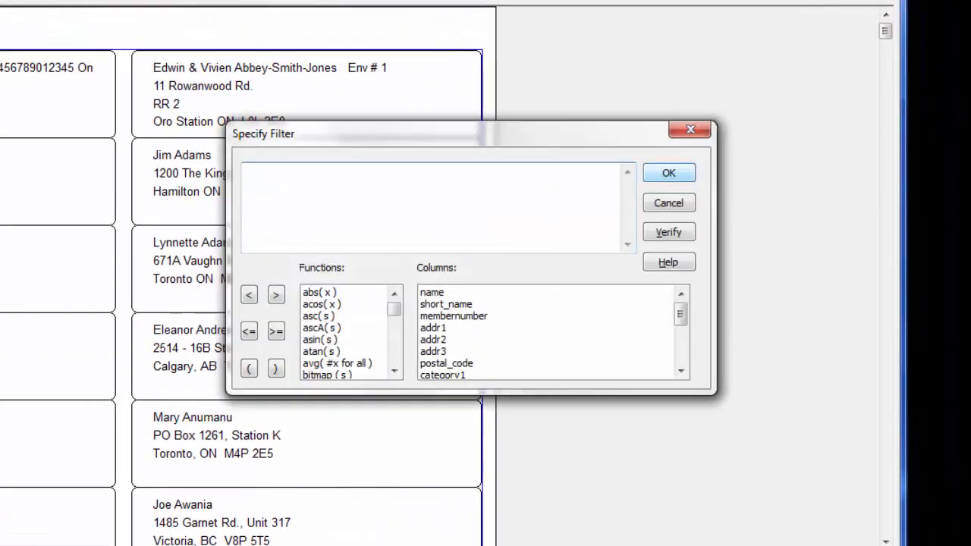
text(not)
key(BackSpace)
key(BackSpace)
key(BackSpace)
key(BackSpace)
drag(680, 317, 682, 368)
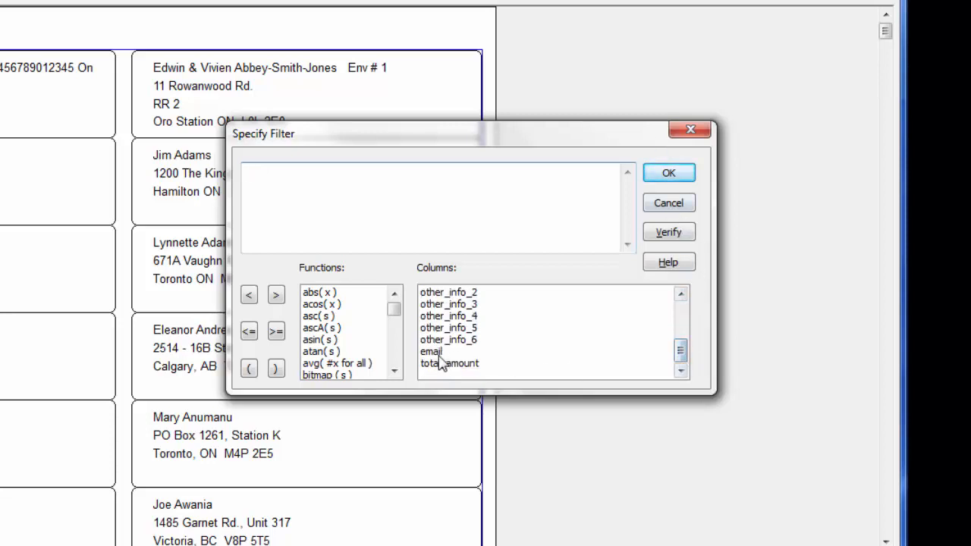
click(457, 316)
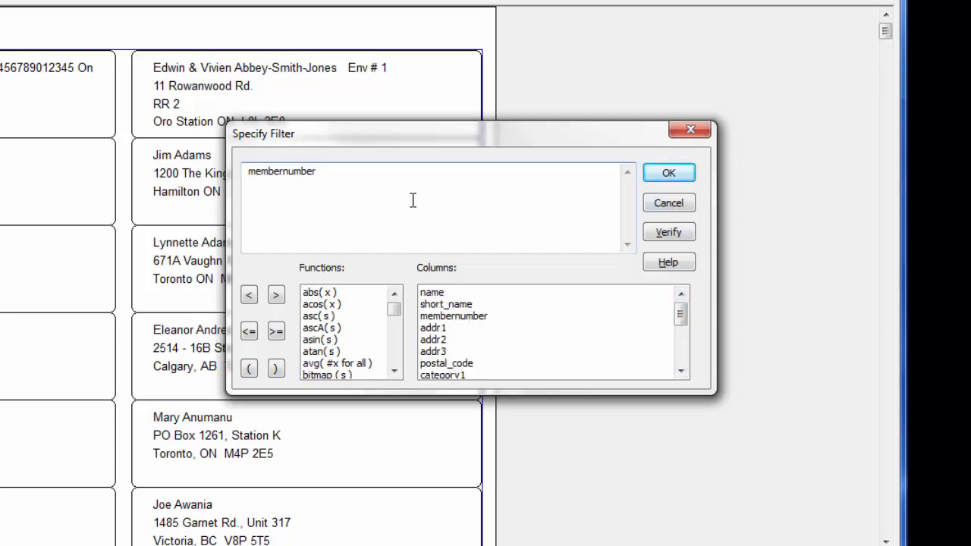
text(>= 0)
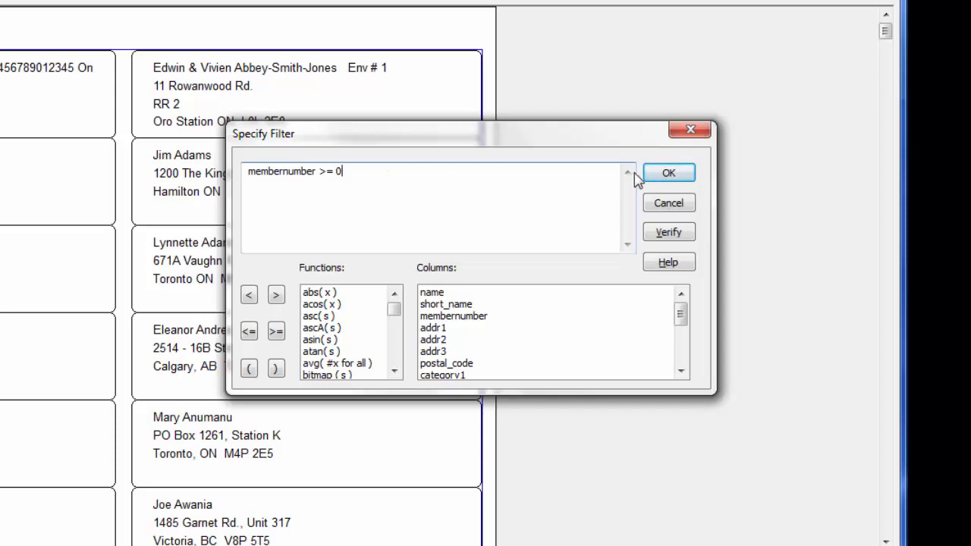
click(666, 174)
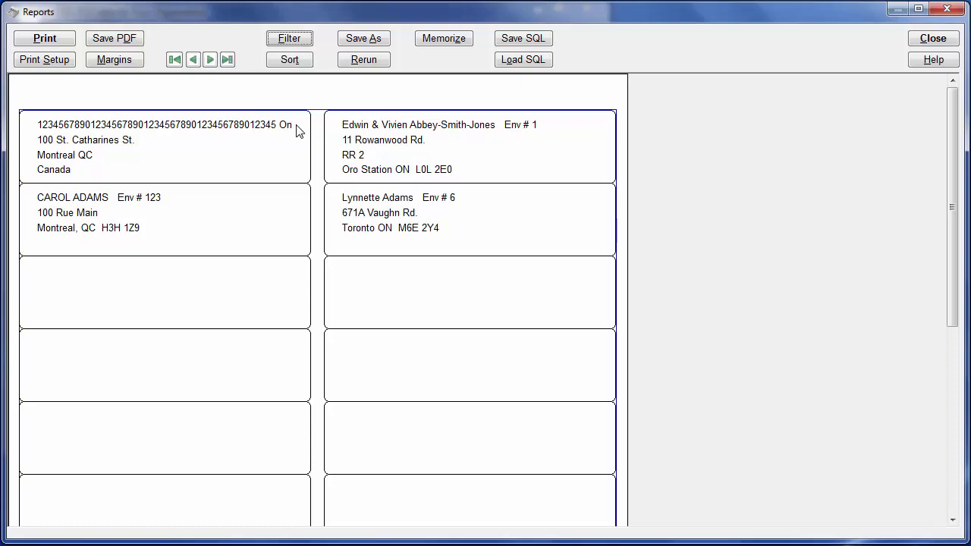
Replace the label filter with (addr2 like '%QC%') or (addr3 like '%QC%') and apply it
click(290, 39)
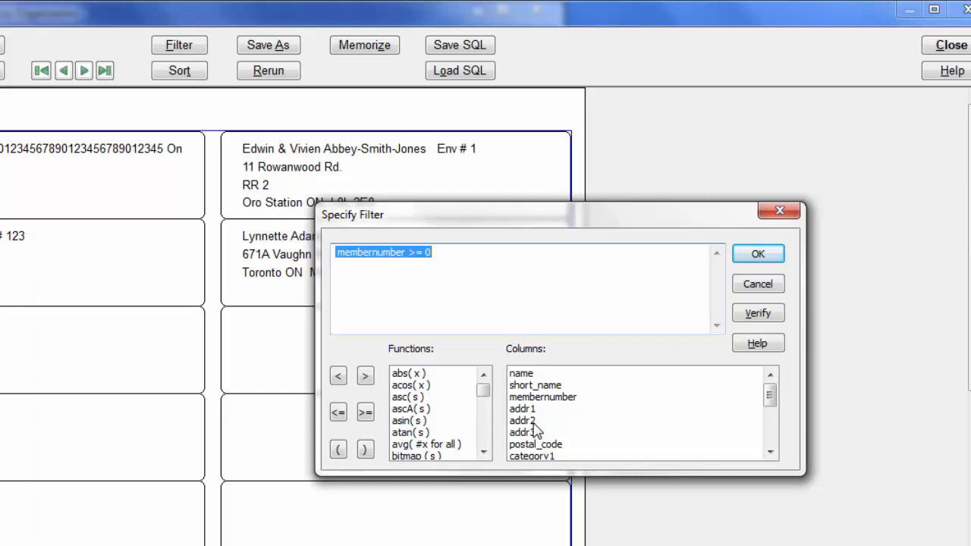
text(()
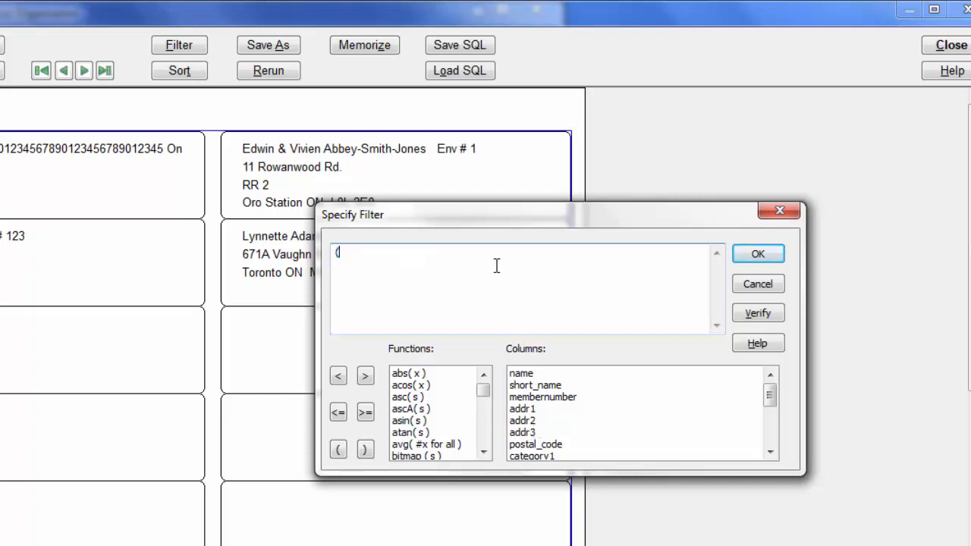
text(addr2 like '%QC)
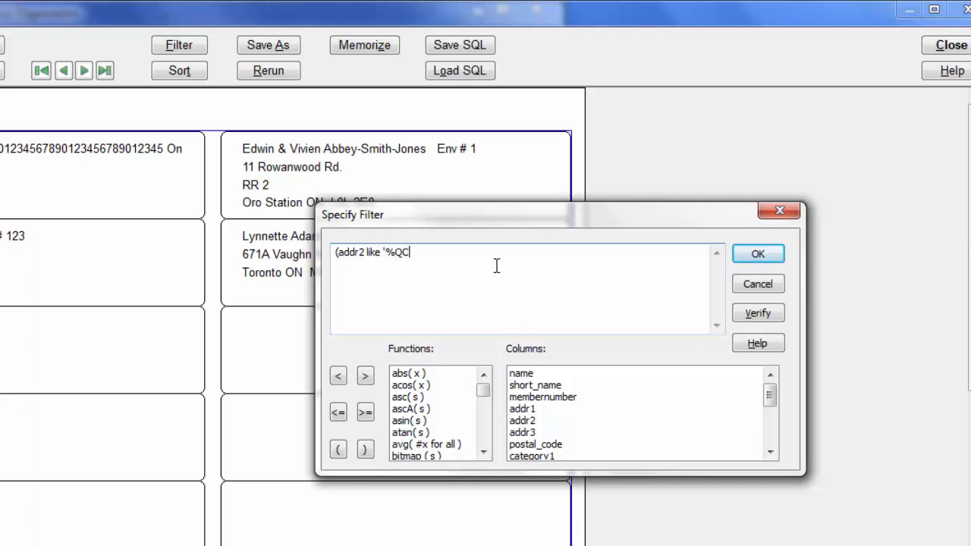
text(%') or (addr3 like '%QC%'))
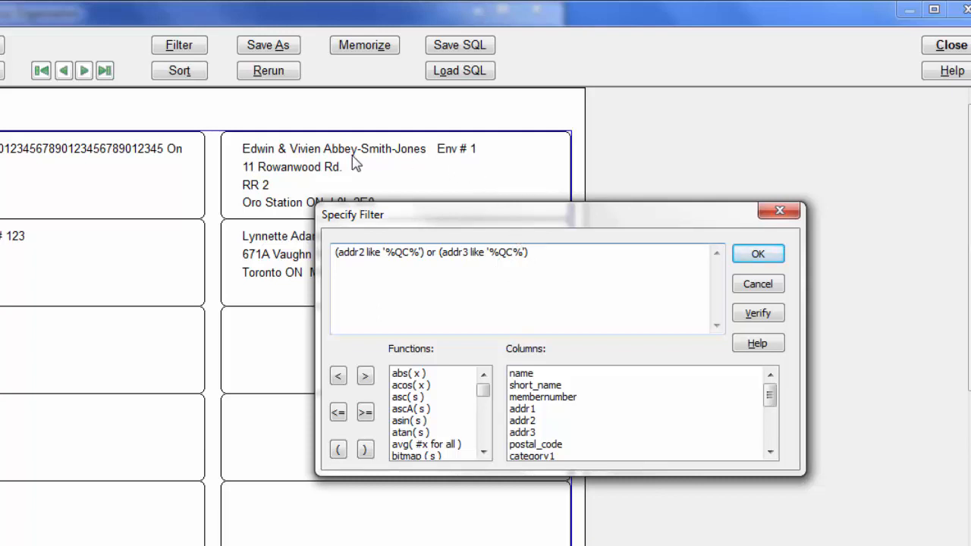
click(418, 252)
key(BackSpace)
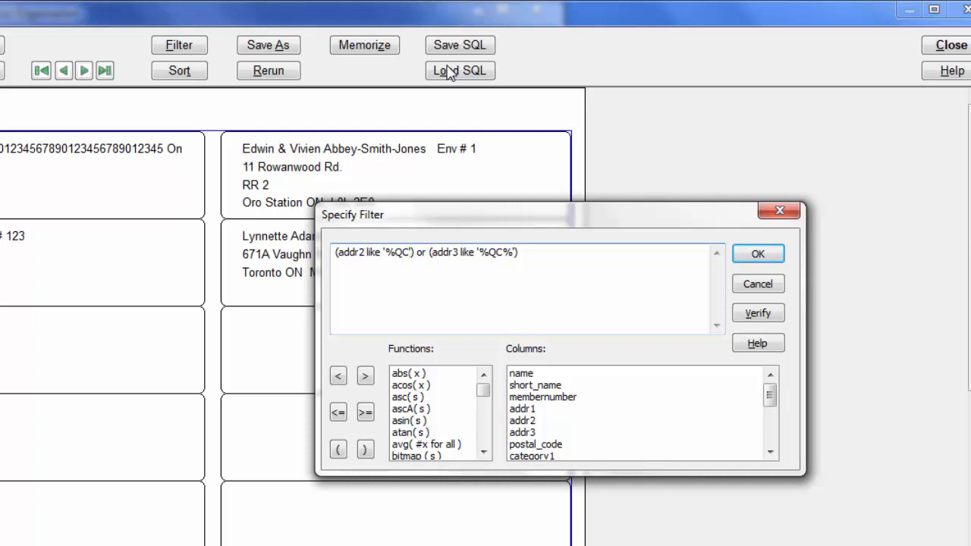
text(%)
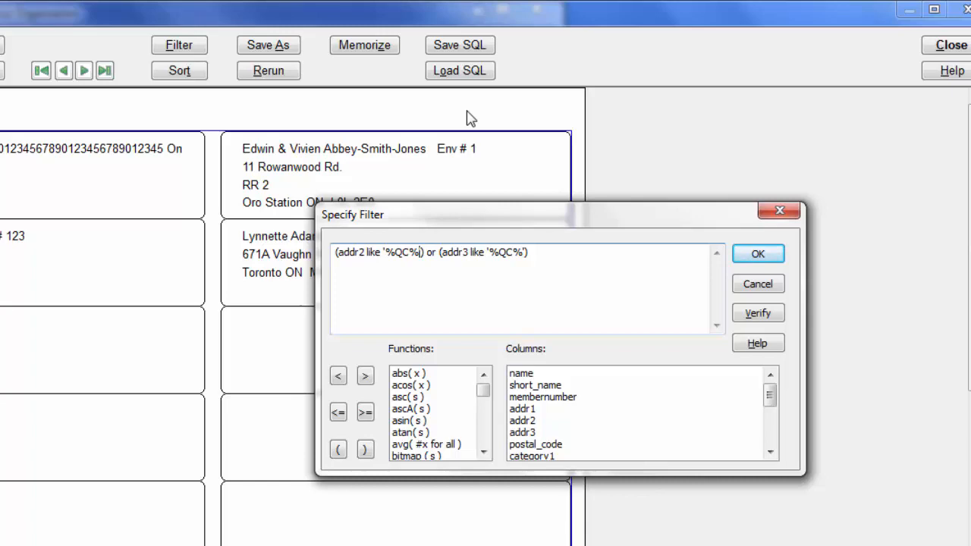
click(758, 254)
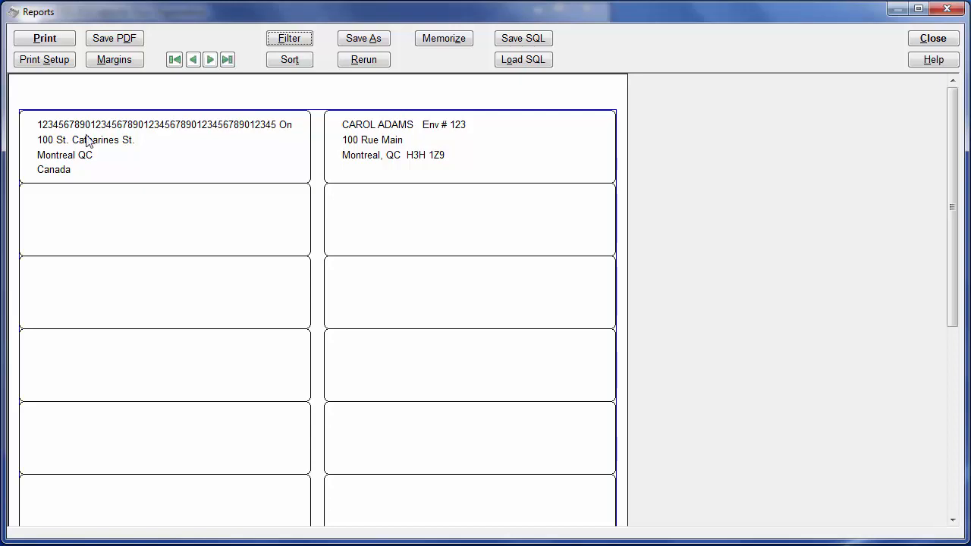
Open the help for the filter settings and read through the Filtering Reports topic at a larger text size
click(302, 39)
click(778, 285)
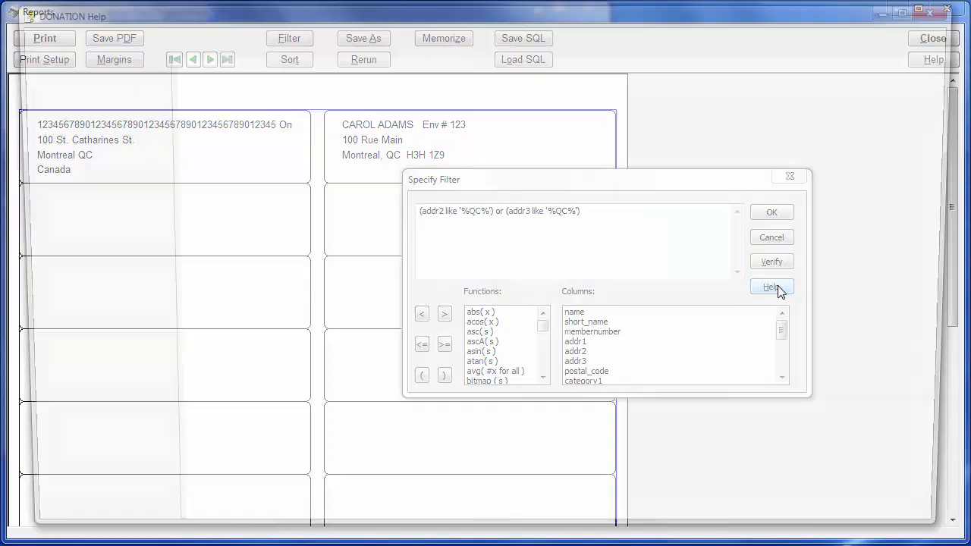
scroll(652, 235, down, 12)
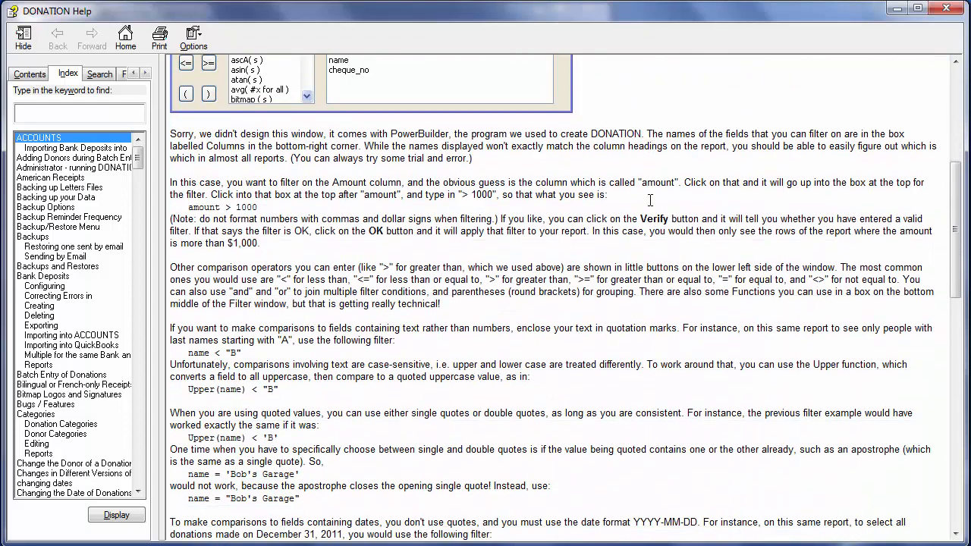
scroll(650, 206, up, 1)
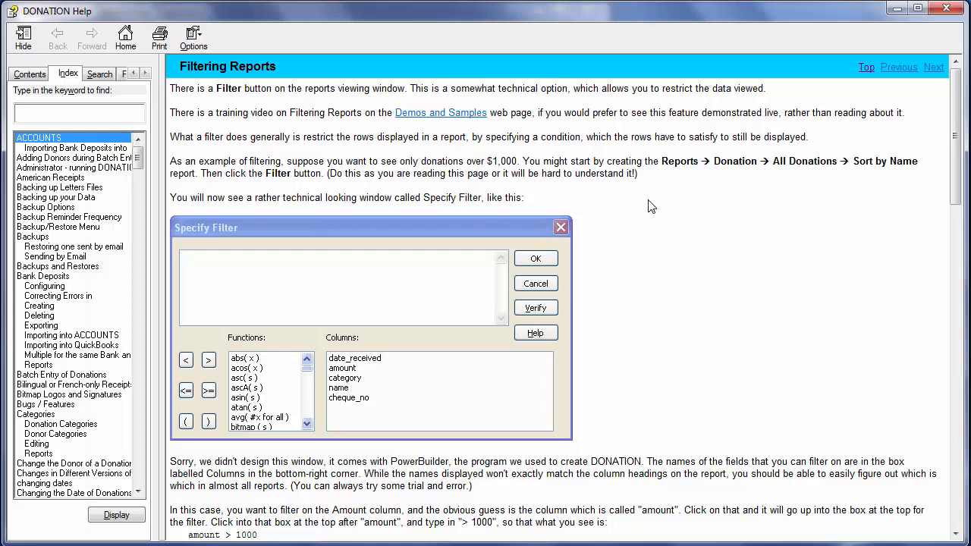
key(ctrl+plus)
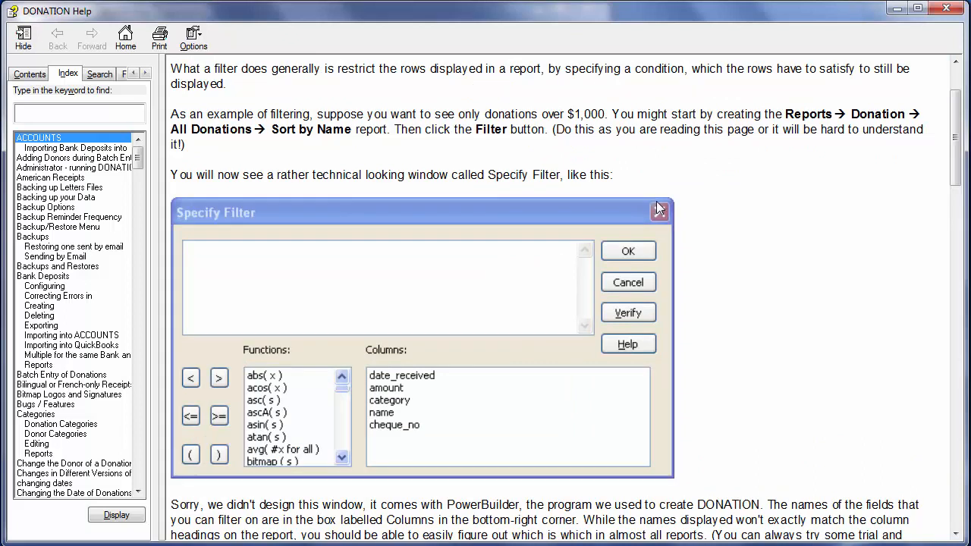
scroll(659, 209, up, 3)
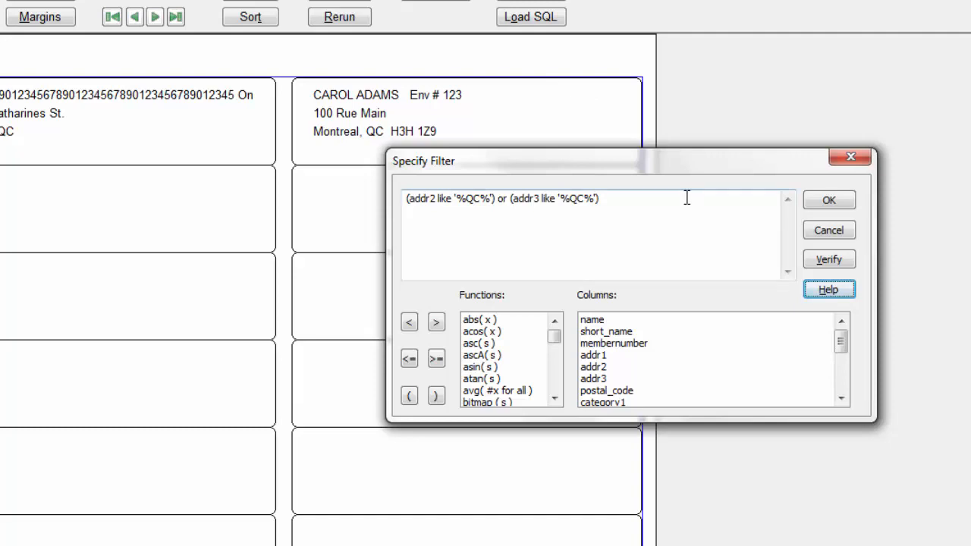
Replace the label filter with a name like condition holding the donors' surname in mixed case between % wildcards, and apply it
drag(686, 197, 342, 187)
text(name li)
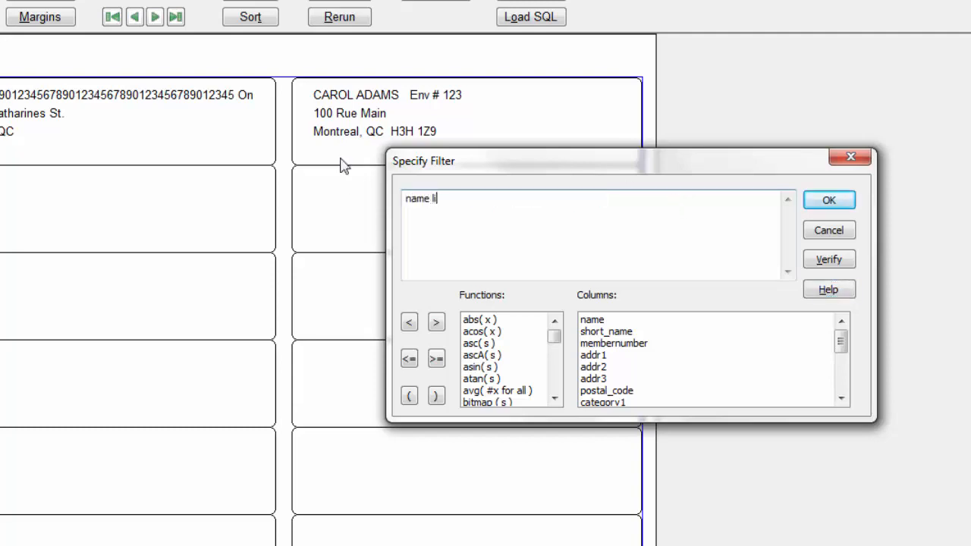
text(ke '%Adams%')
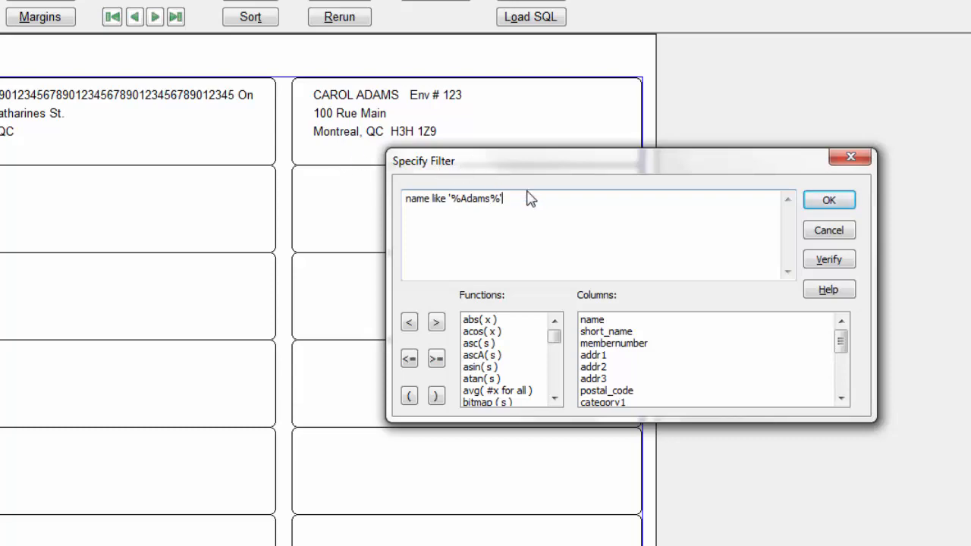
click(821, 205)
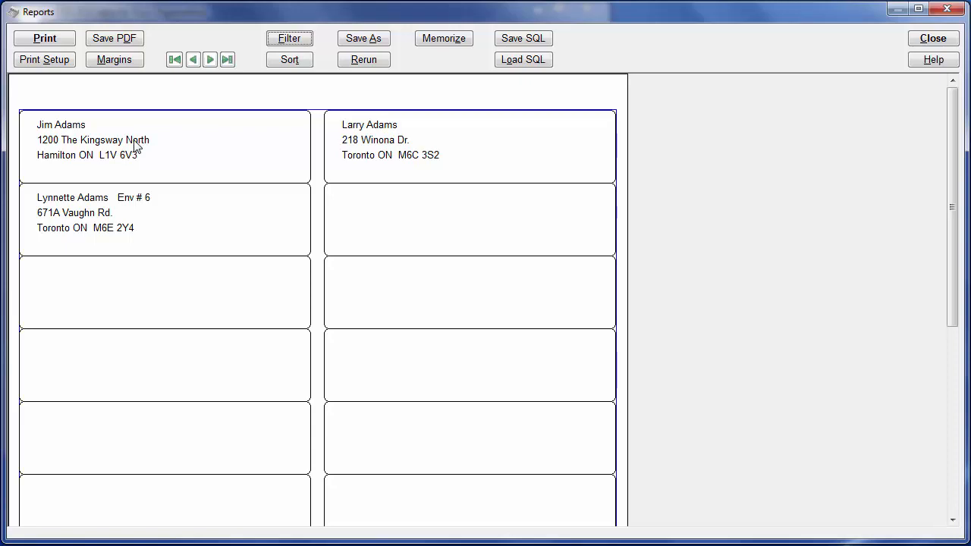
Make the name filter case-insensitive by wrapping name in Upper( ) and writing the surname between the % wildcards in capitals, and apply it
click(289, 38)
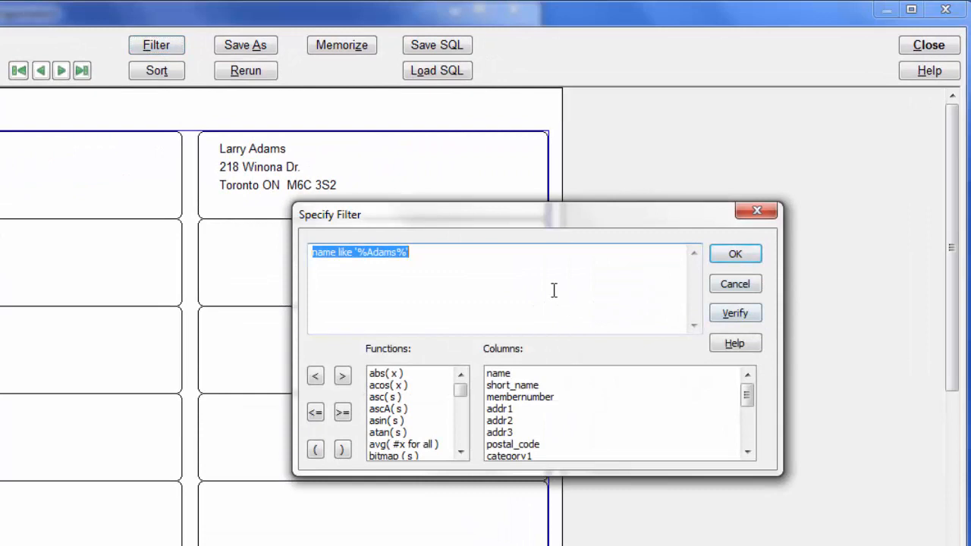
key(Home)
text(Upper()
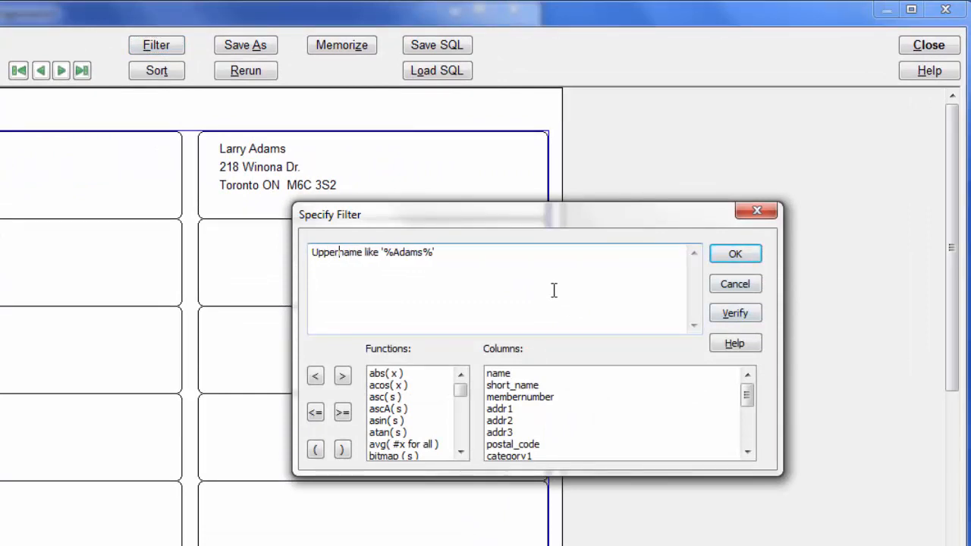
key(Right)
key(Right)
key(Right)
key(Right)
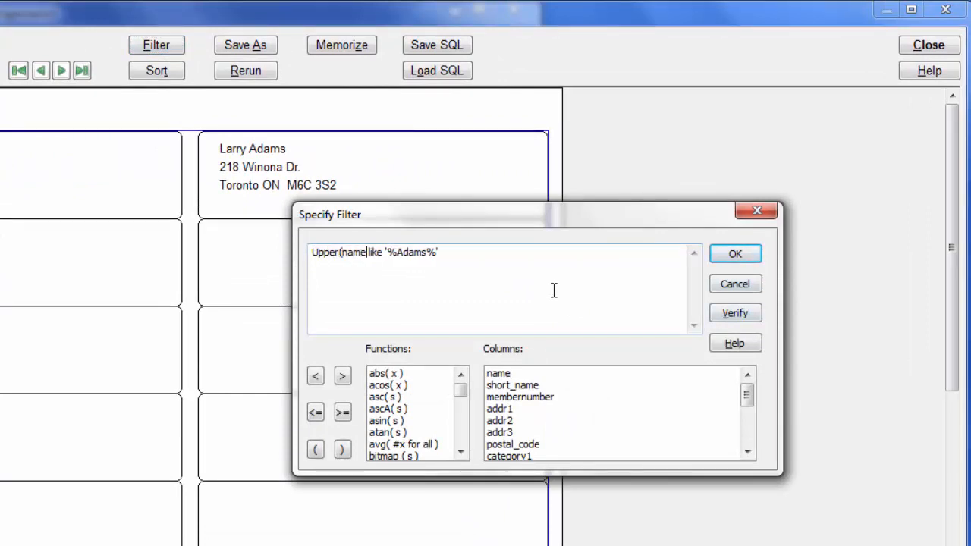
text())
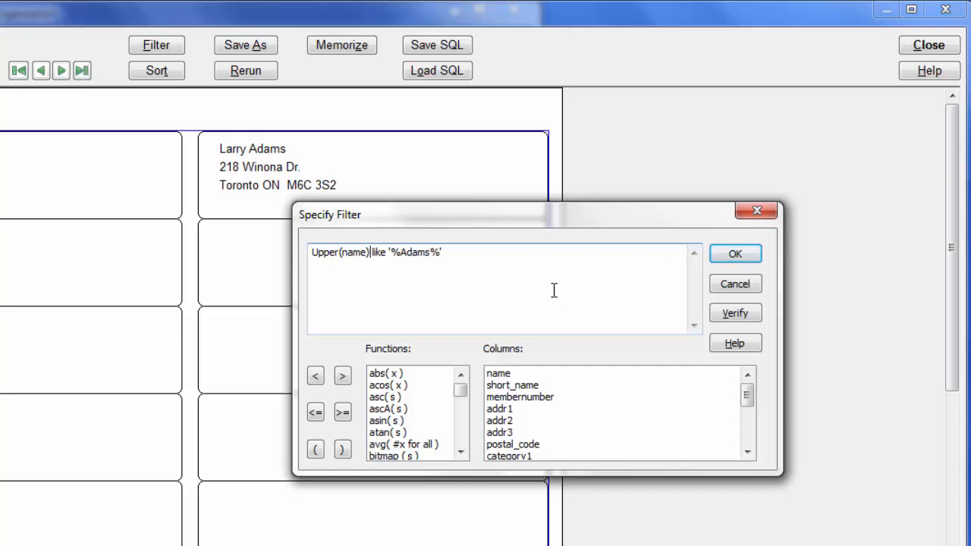
key(Right)
key(Right)
key(Right)
key(Right)
key(Right)
key(Right)
key(Right)
key(Right)
key(Delete)
key(Delete)
key(Delete)
key(Delete)
text(DAMS)
click(746, 241)
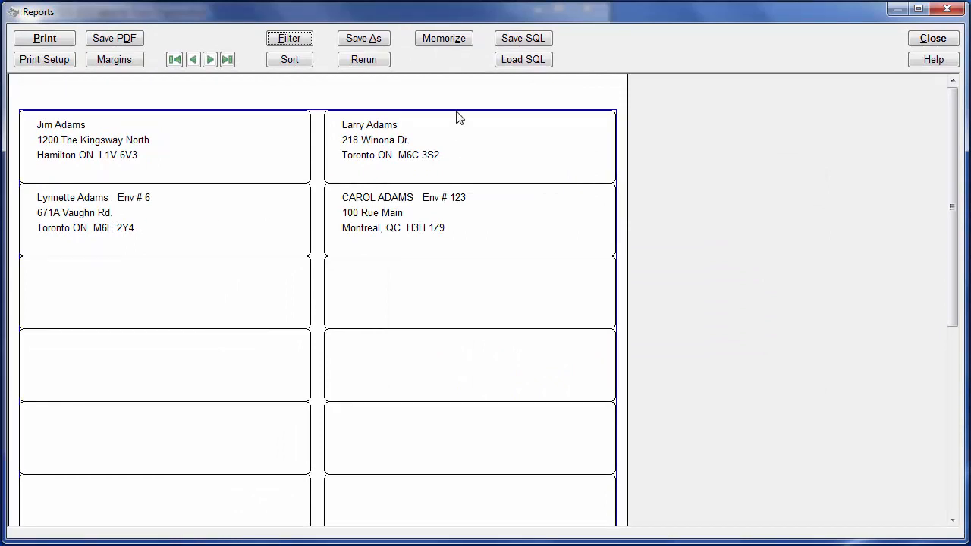